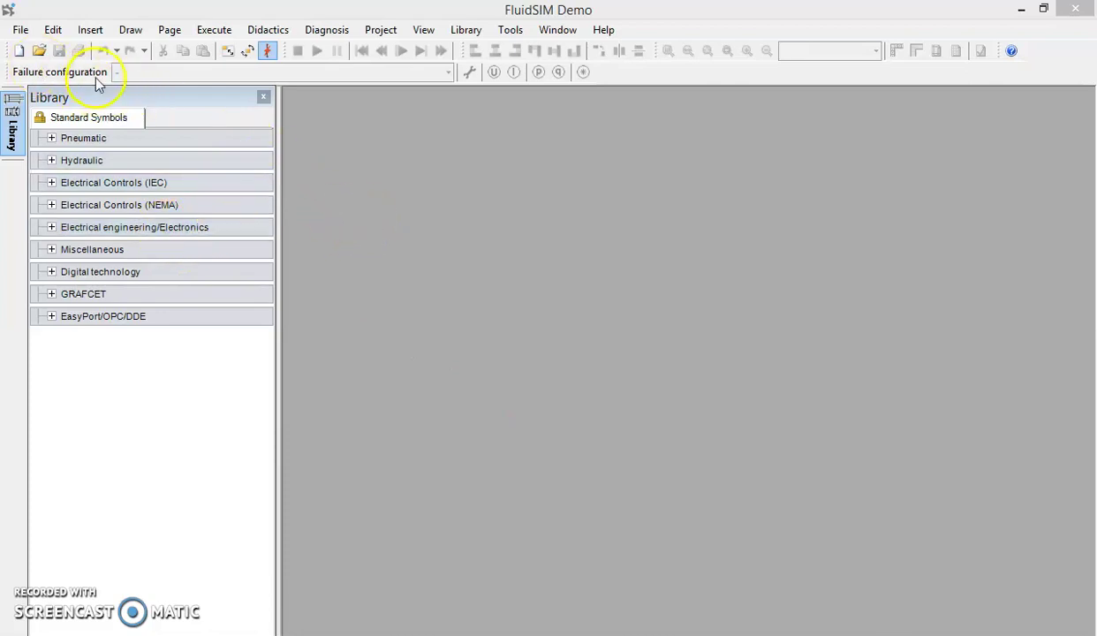
Step: Start a new empty circuit sheet (noname1)
left_click(22, 32)
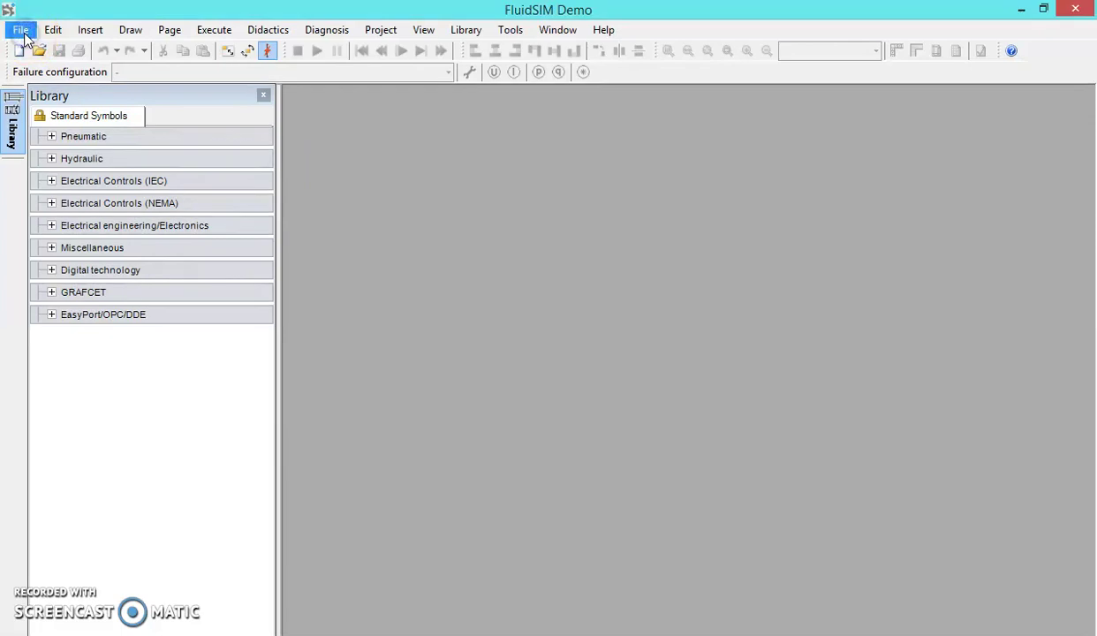
left_click(24, 36)
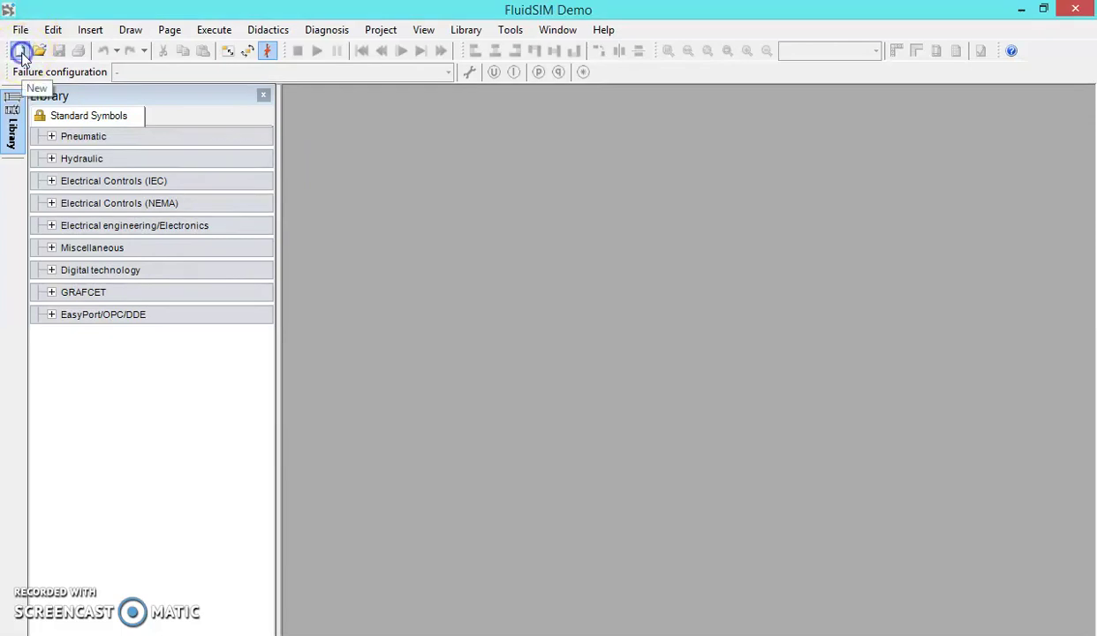
left_click(19, 51)
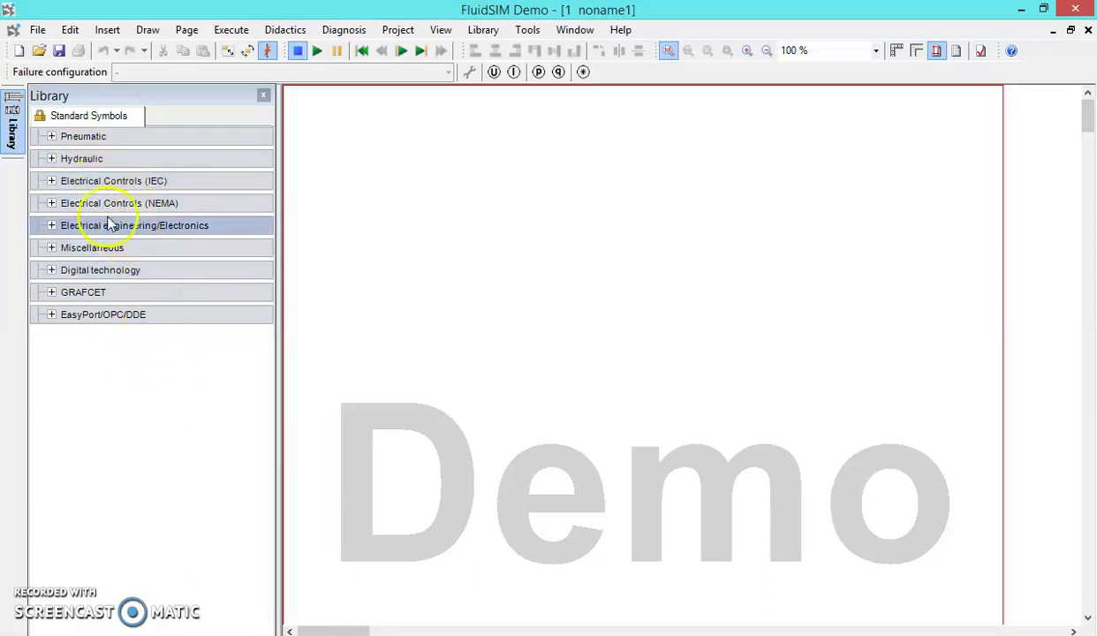
Step: Place a single-acting cylinder from Hydraulic > Actuators near the top of the sheet
left_click(77, 166)
left_click(122, 182)
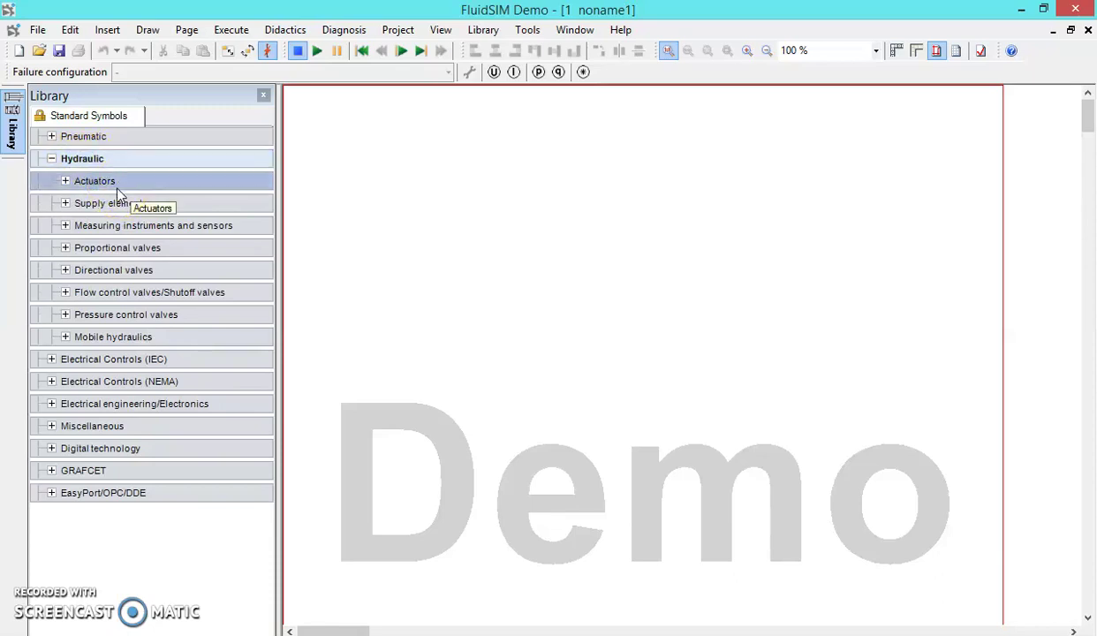
left_click(91, 181)
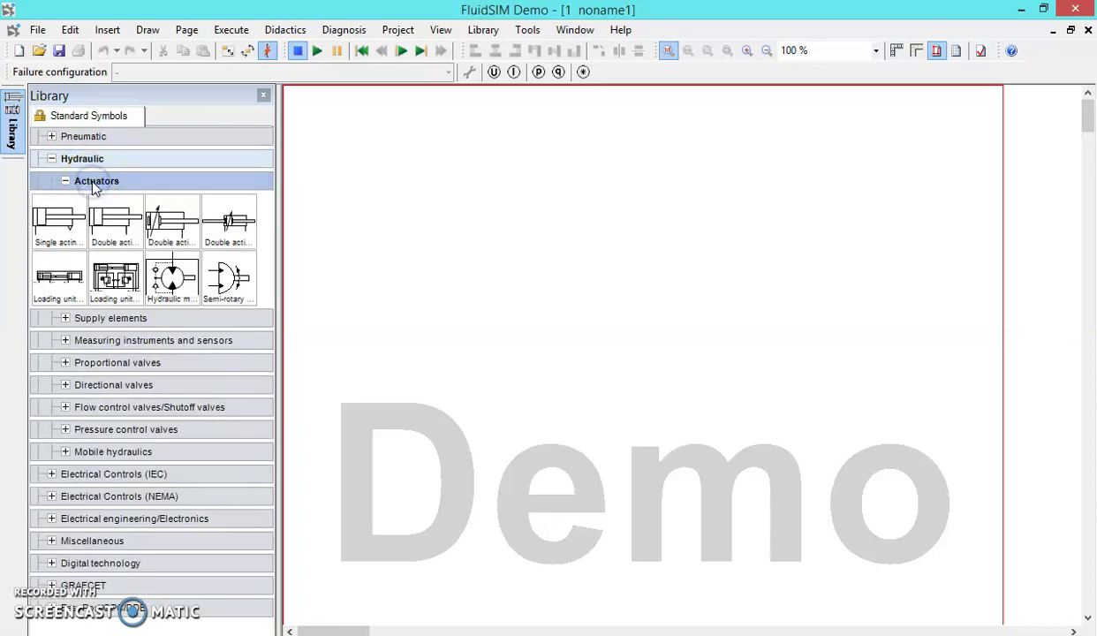
left_click_drag(55, 231, 649, 160)
left_click(653, 181)
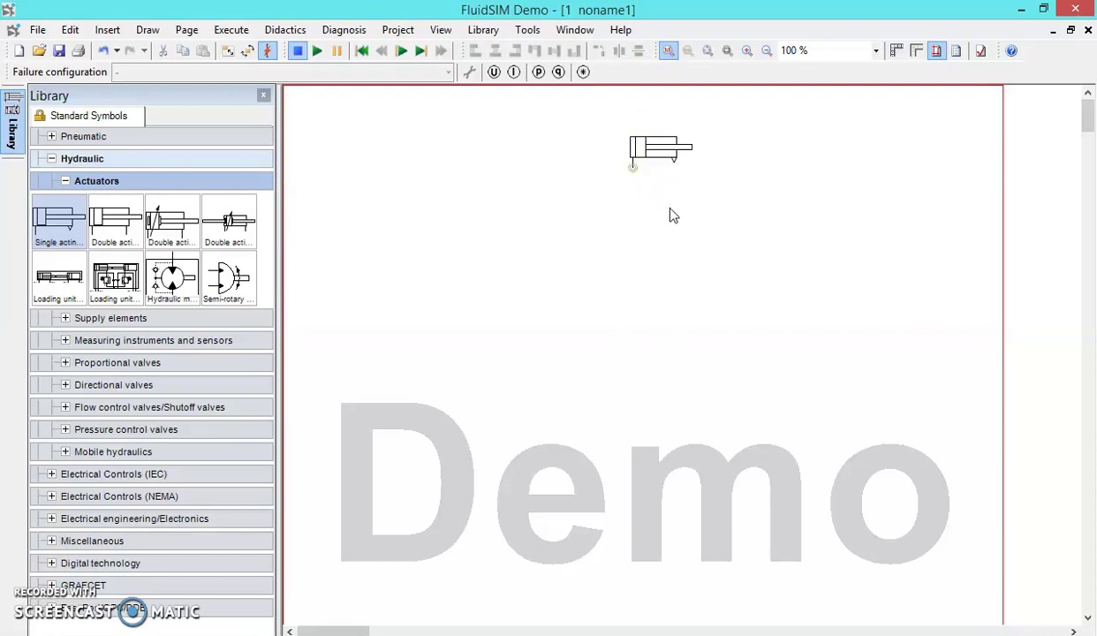
left_click(658, 170)
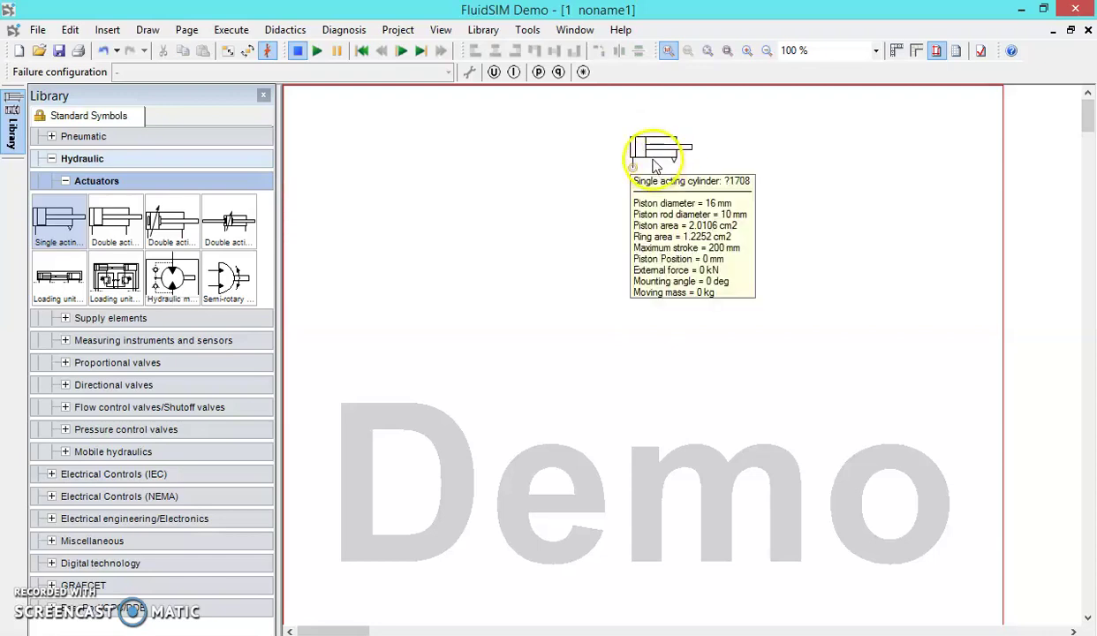
left_click(649, 148)
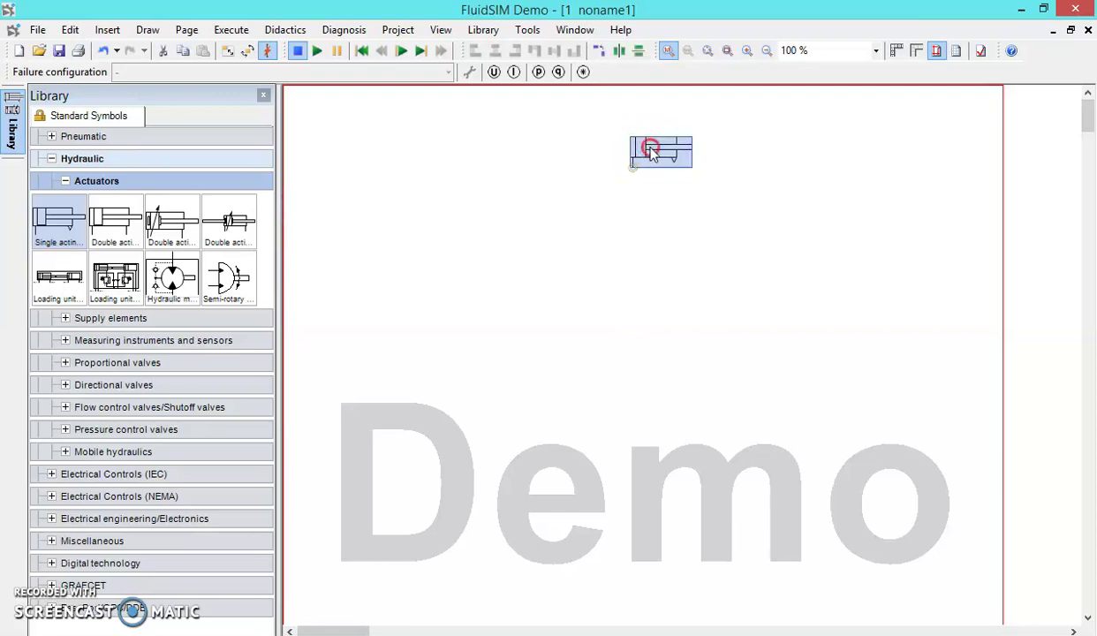
Step: Tick Return Spring Right in the cylinder's Configure Cylinder properties and confirm
right_click(650, 152)
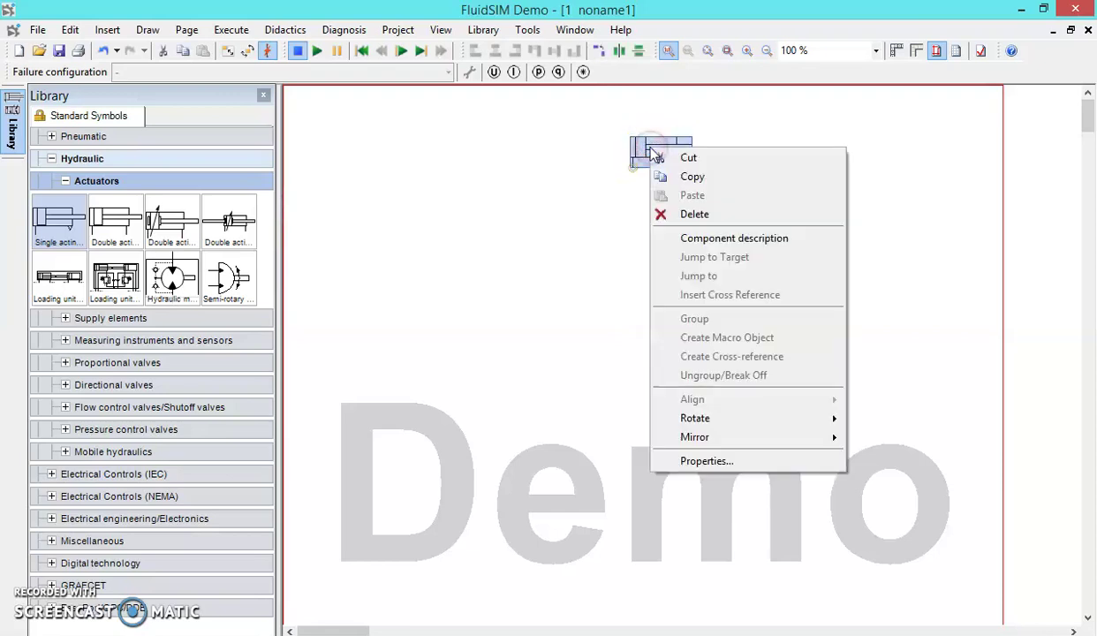
left_click(736, 463)
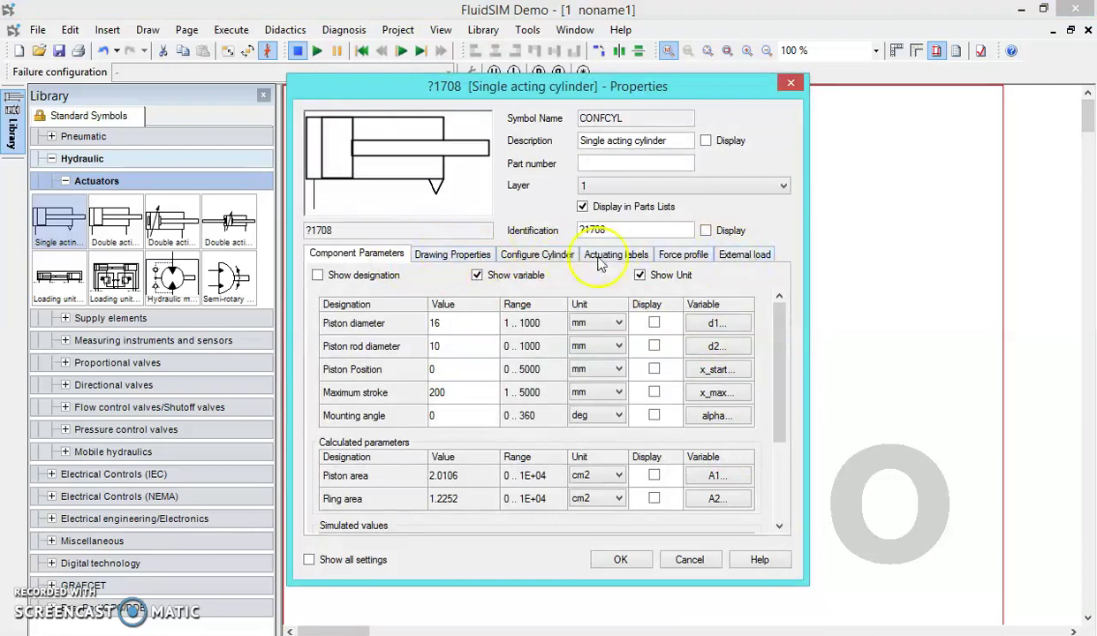
left_click(531, 258)
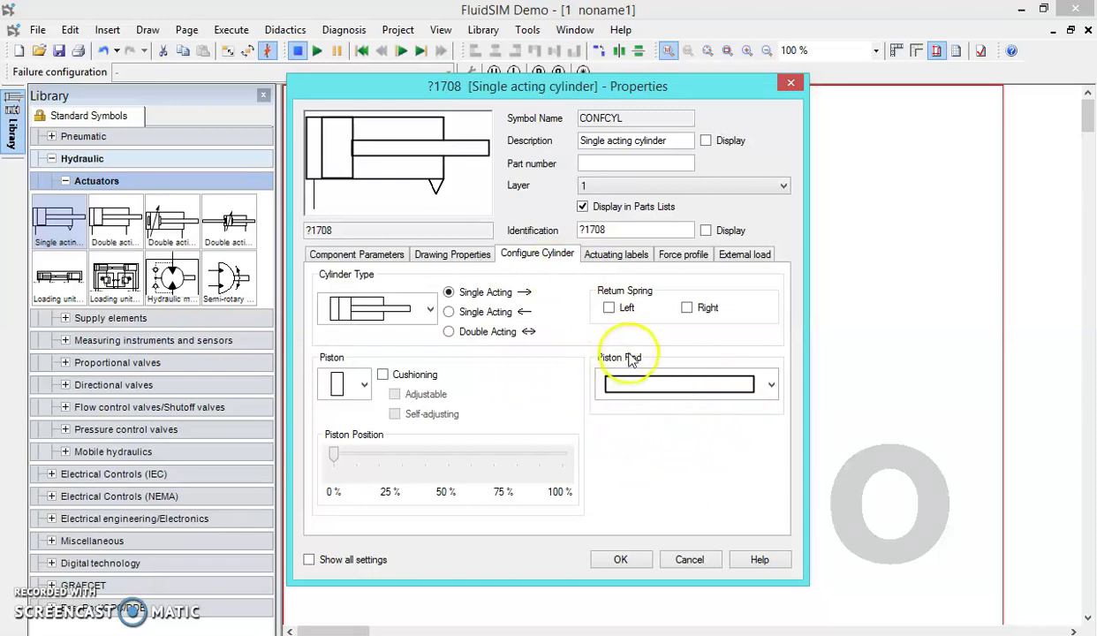
left_click(688, 309)
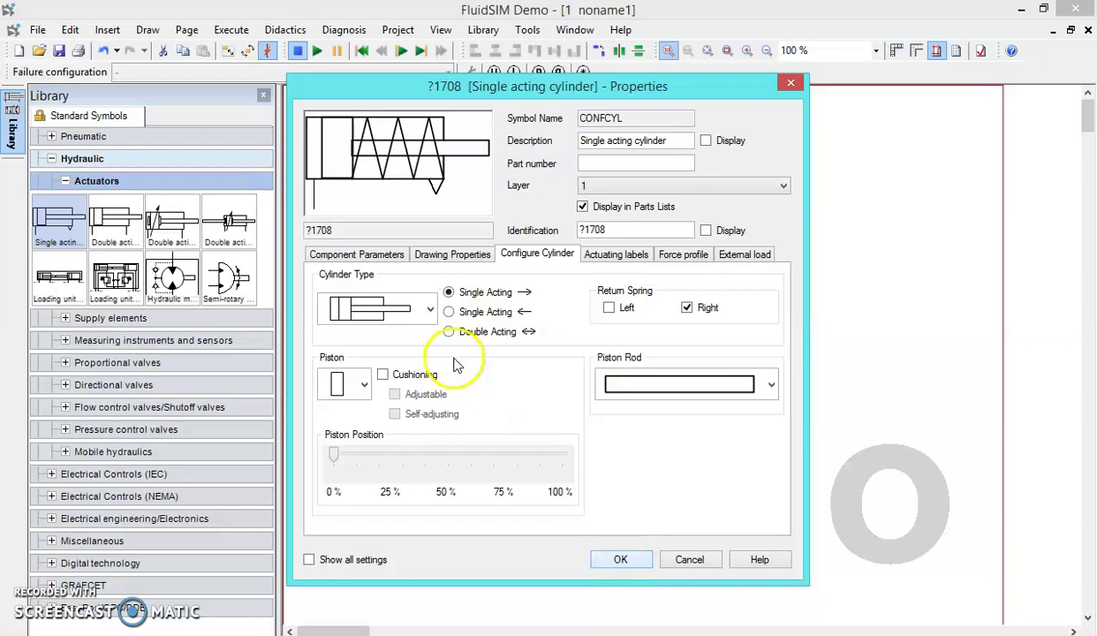
left_click(618, 559)
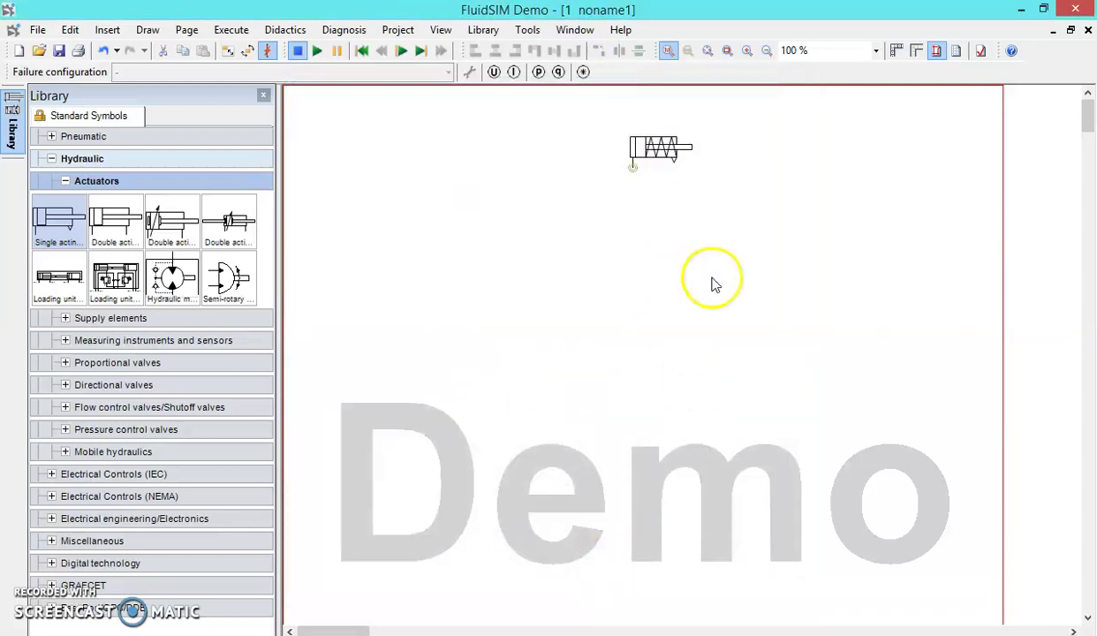
Step: Drop a mechanically operated 3/2-way valve from Directional valves below the cylinder
left_click(66, 181)
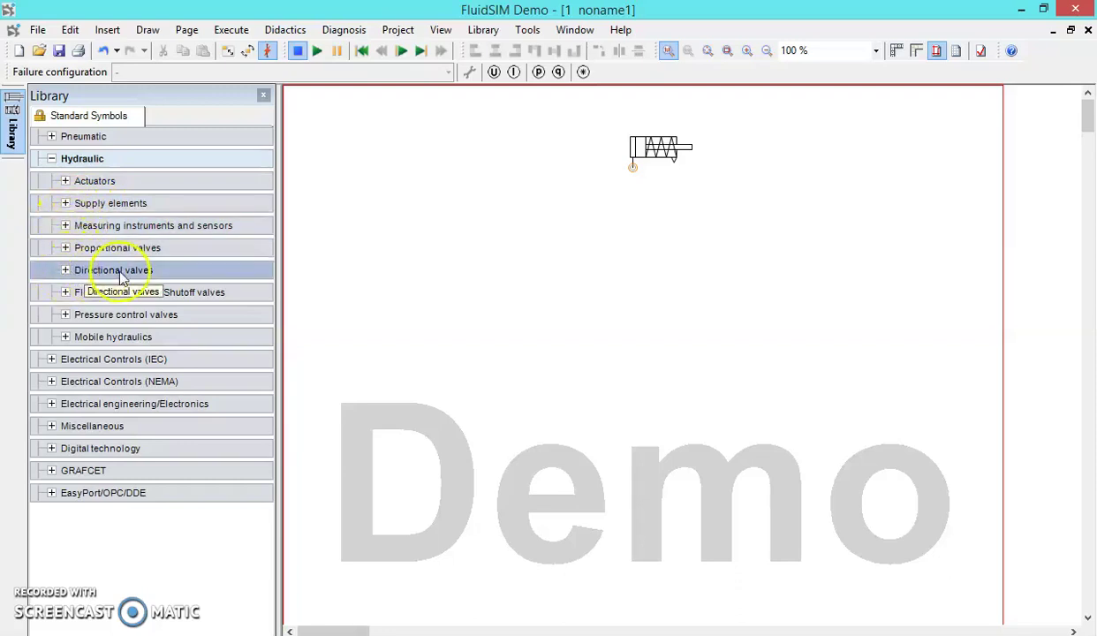
left_click(66, 270)
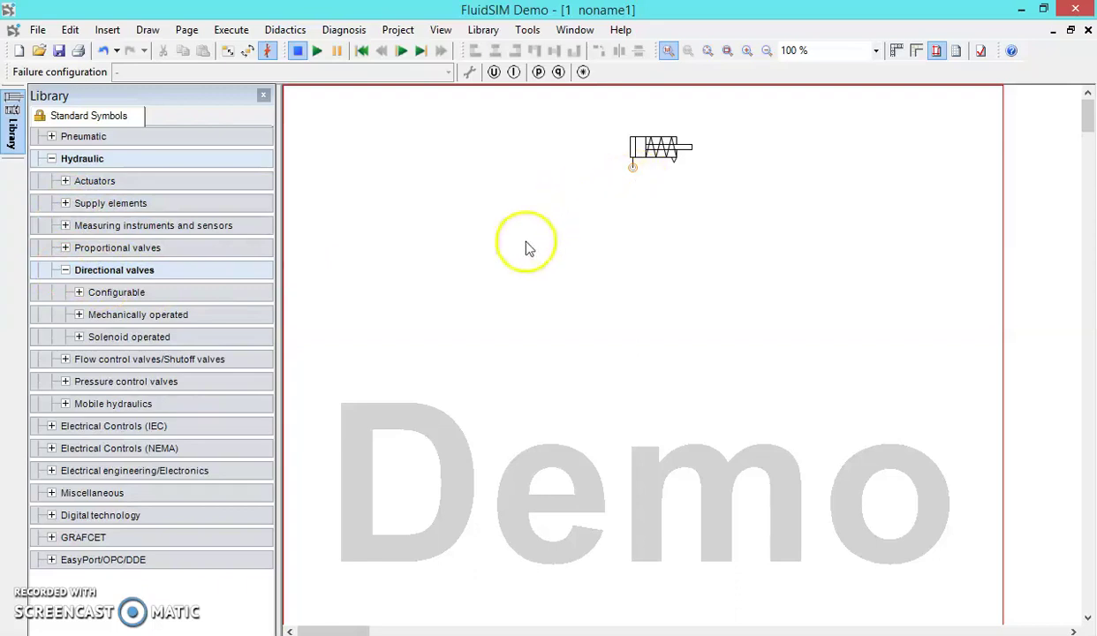
left_click(78, 315)
left_click_drag(59, 360, 587, 238)
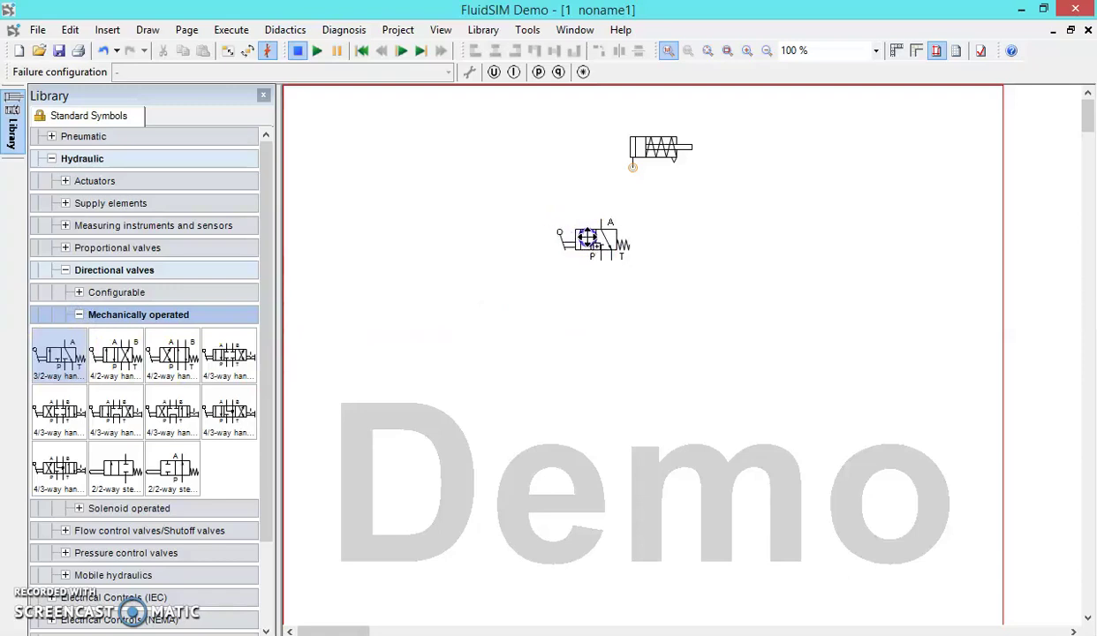
left_click(706, 285)
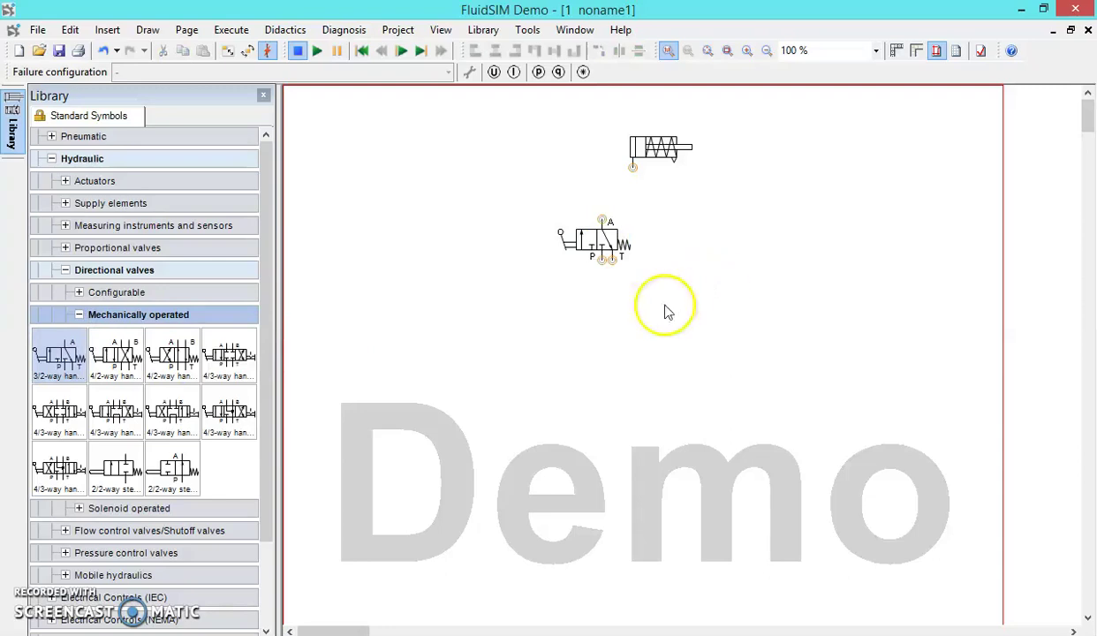
Step: Place a fixed displacement pump from Supply elements with a tank directly beneath it
left_click(78, 315)
left_click(65, 204)
left_click_drag(229, 244, 521, 334)
left_click(606, 323)
left_click_drag(118, 259, 519, 382)
left_click(573, 374)
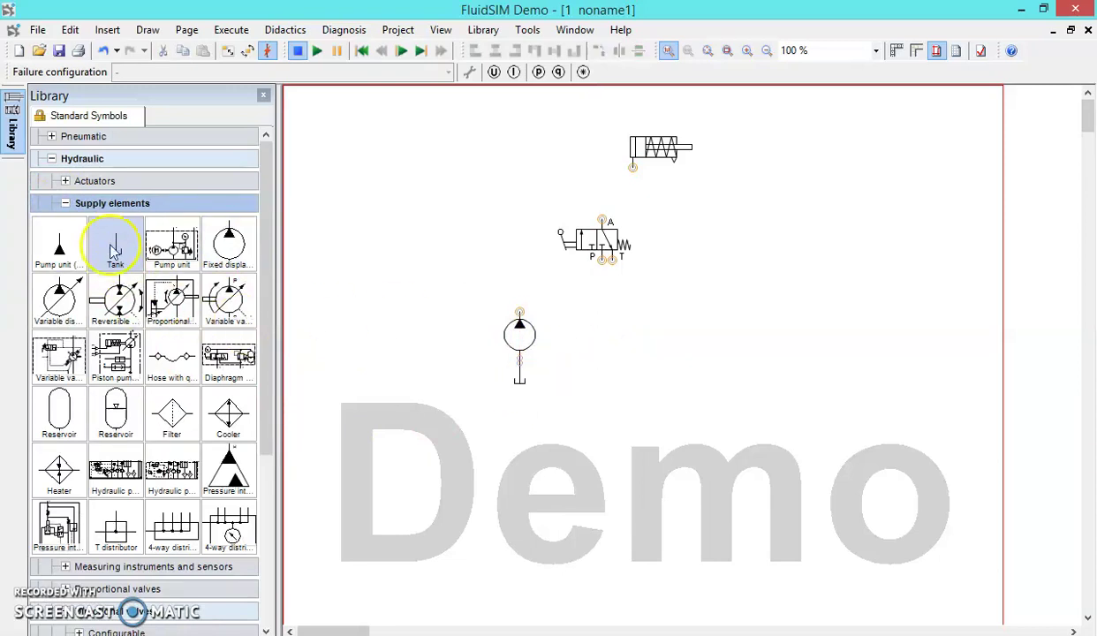
Step: Add an extra tank at the upper left of the sheet
left_click_drag(115, 251, 425, 218)
left_click(432, 289)
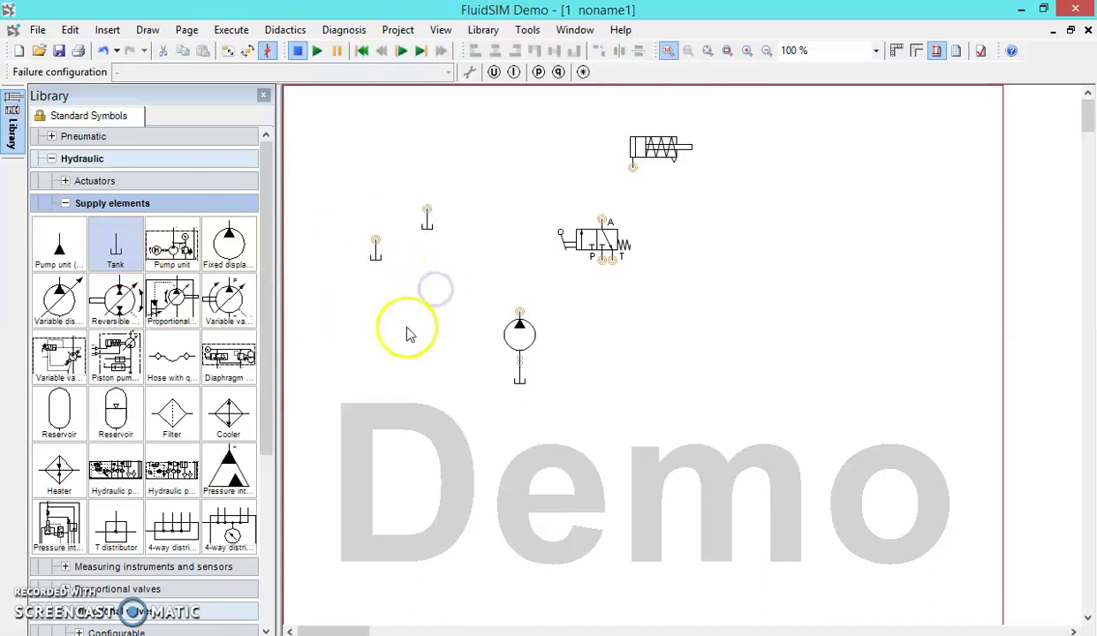
left_click(66, 205)
left_click(122, 273)
left_click(65, 271)
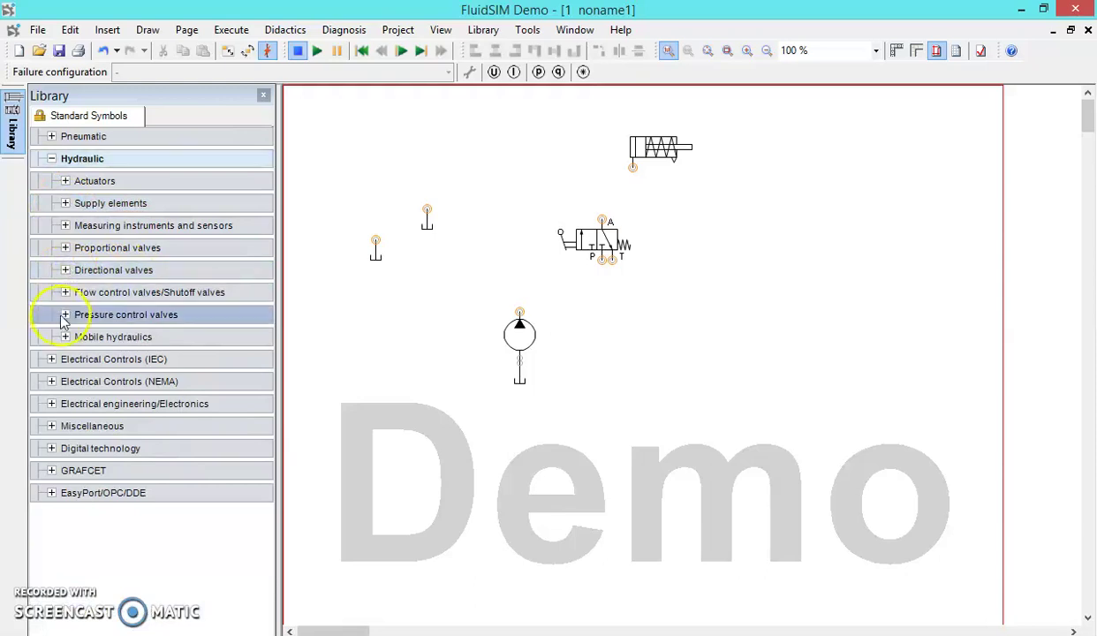
Step: Place a pressure relief valve right of the pump and shift the pump and its tank
left_click(66, 315)
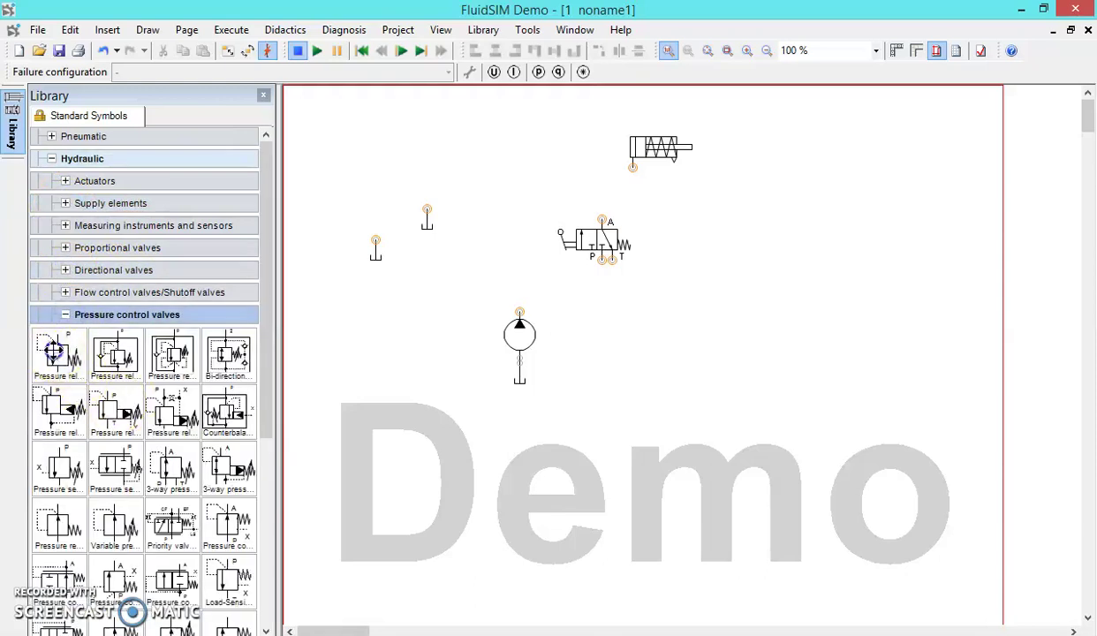
left_click_drag(59, 354, 681, 318)
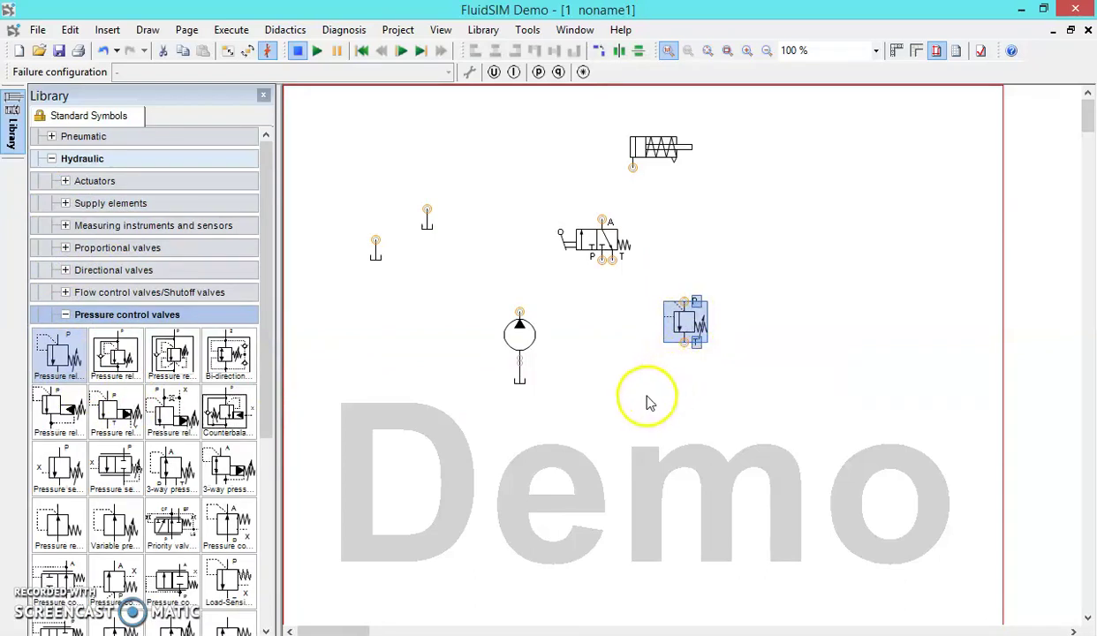
left_click(678, 379)
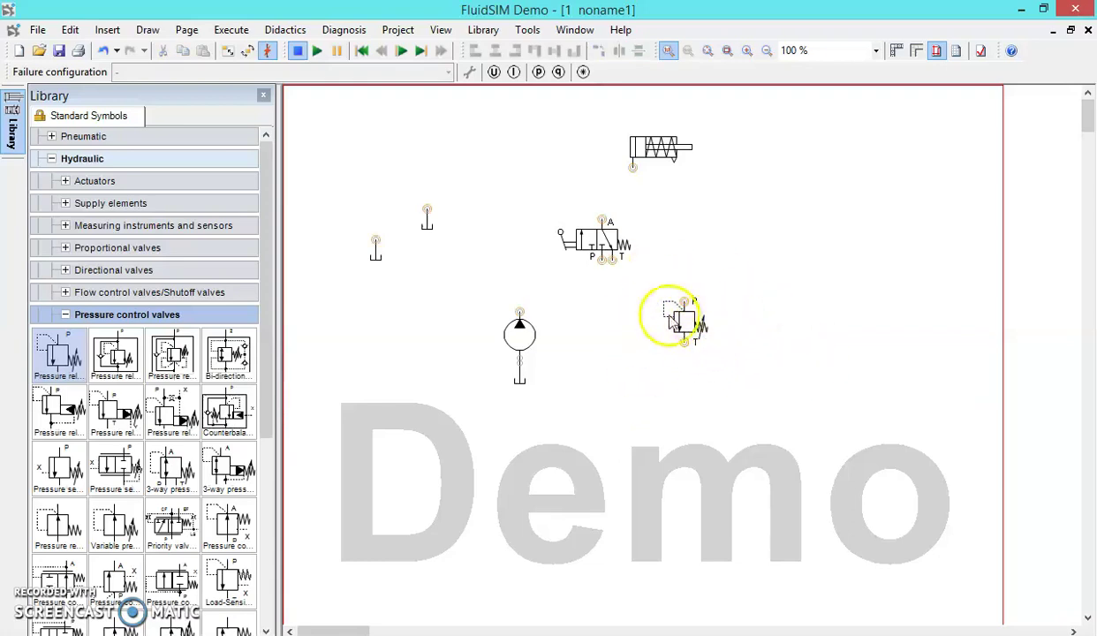
left_click(565, 394)
left_click_drag(565, 394, 493, 287)
left_click_drag(517, 327, 519, 354)
left_click(618, 369)
Step: Rotate the pressure relief valve by 90°
left_click(680, 325)
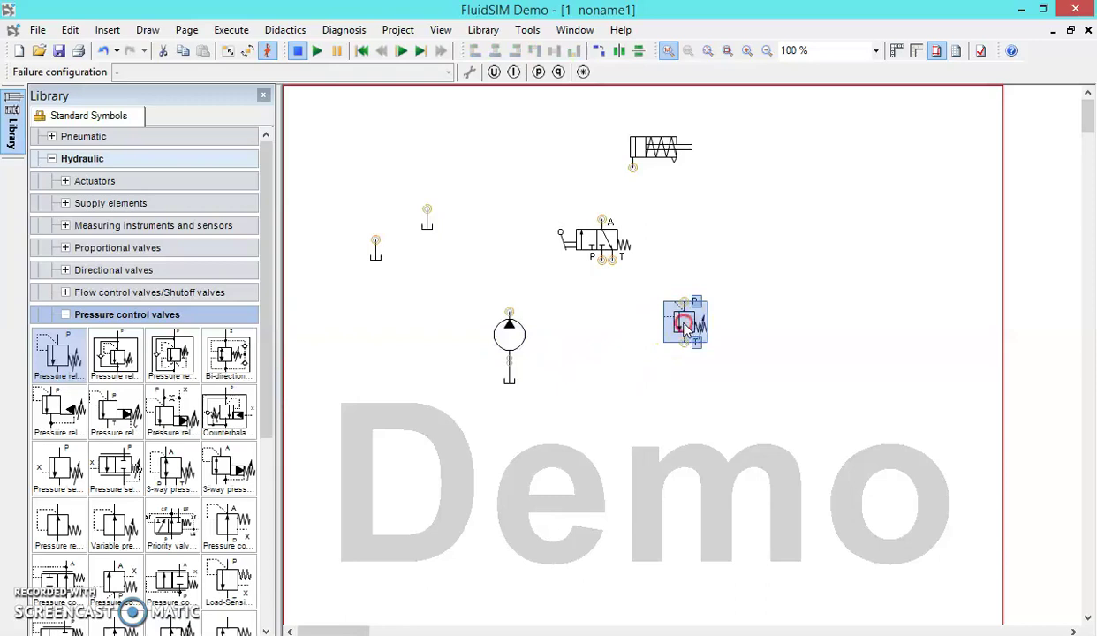
right_click(684, 324)
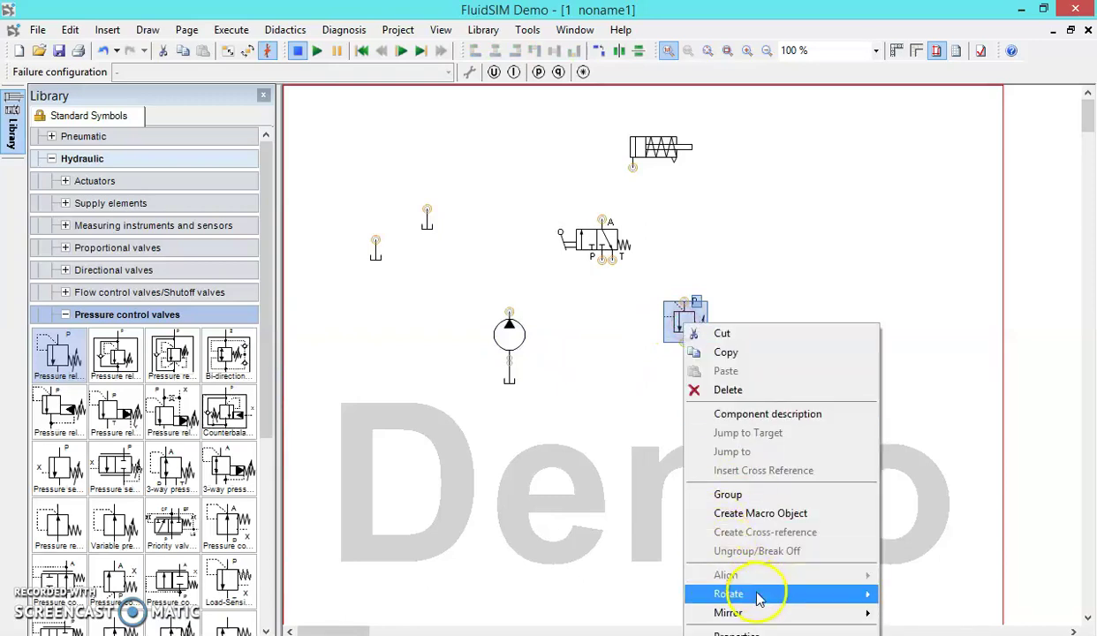
mouse_move(762, 593)
left_click(914, 598)
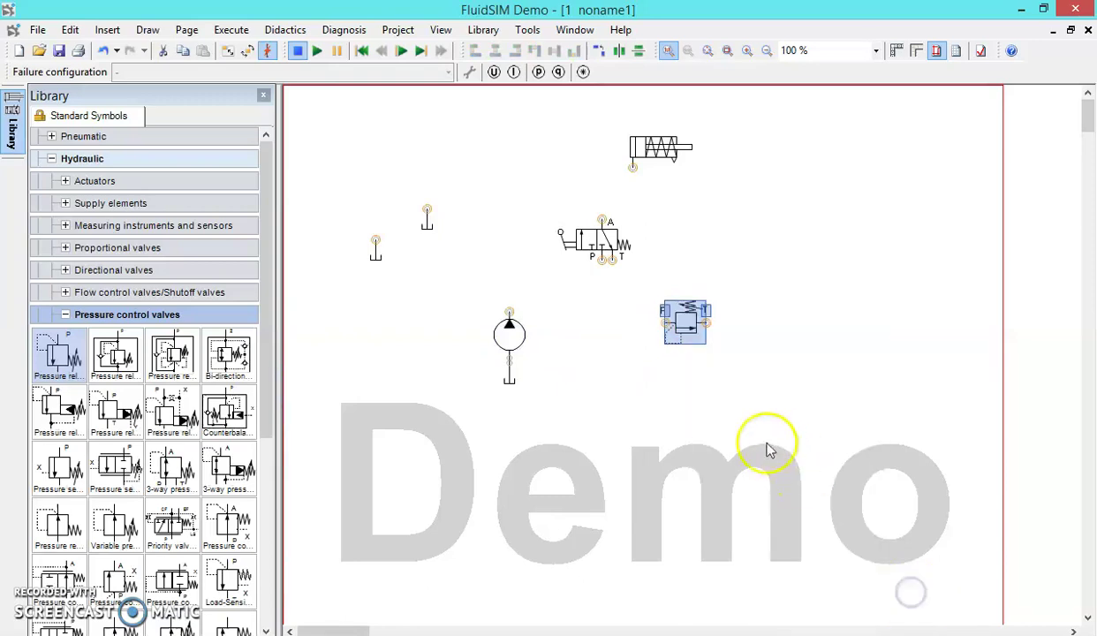
Step: Rotate the relief valve 90° again and nudge it slightly left
left_click(655, 381)
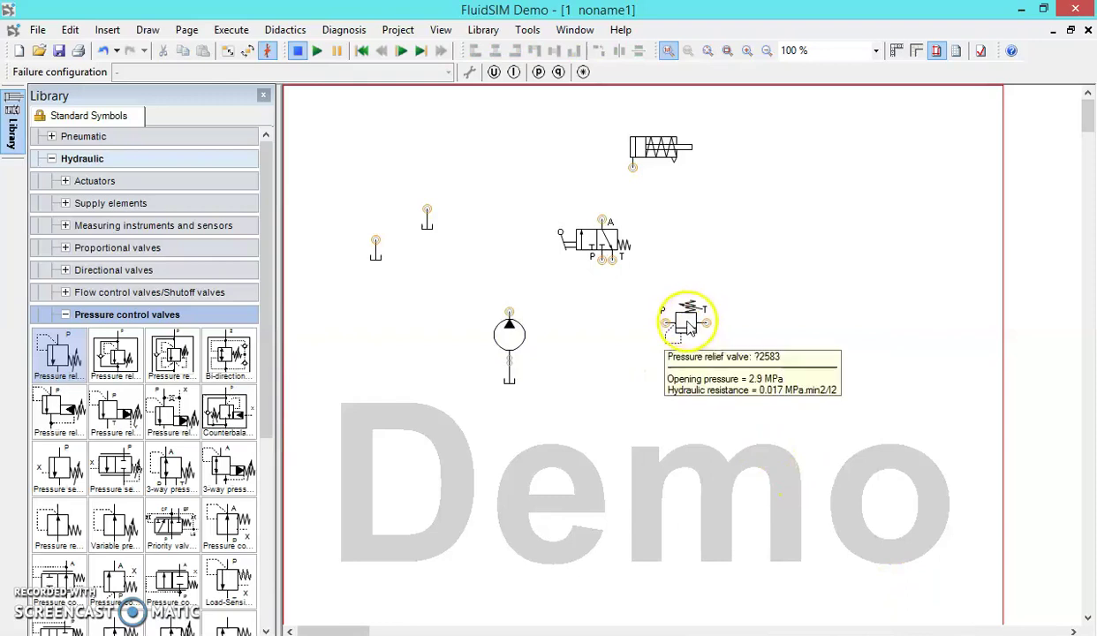
left_click_drag(690, 328, 664, 316)
left_click(709, 298)
Step: Attach a tank under the 3/2-way valve's T port
left_click_drag(426, 220, 612, 278)
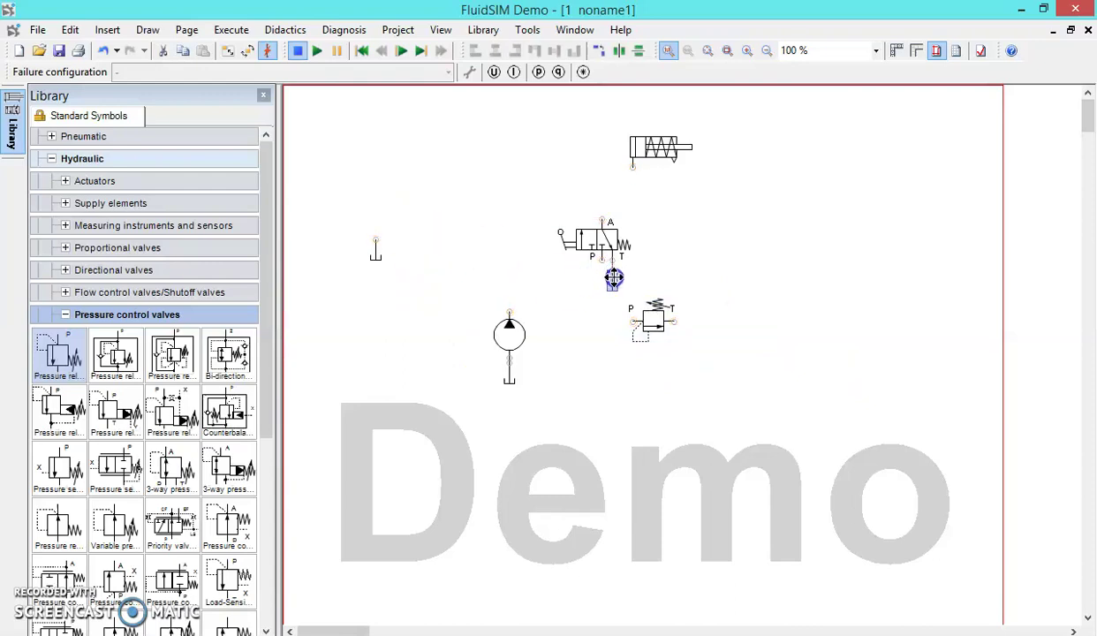
left_click_drag(614, 279, 612, 281)
left_click(562, 283)
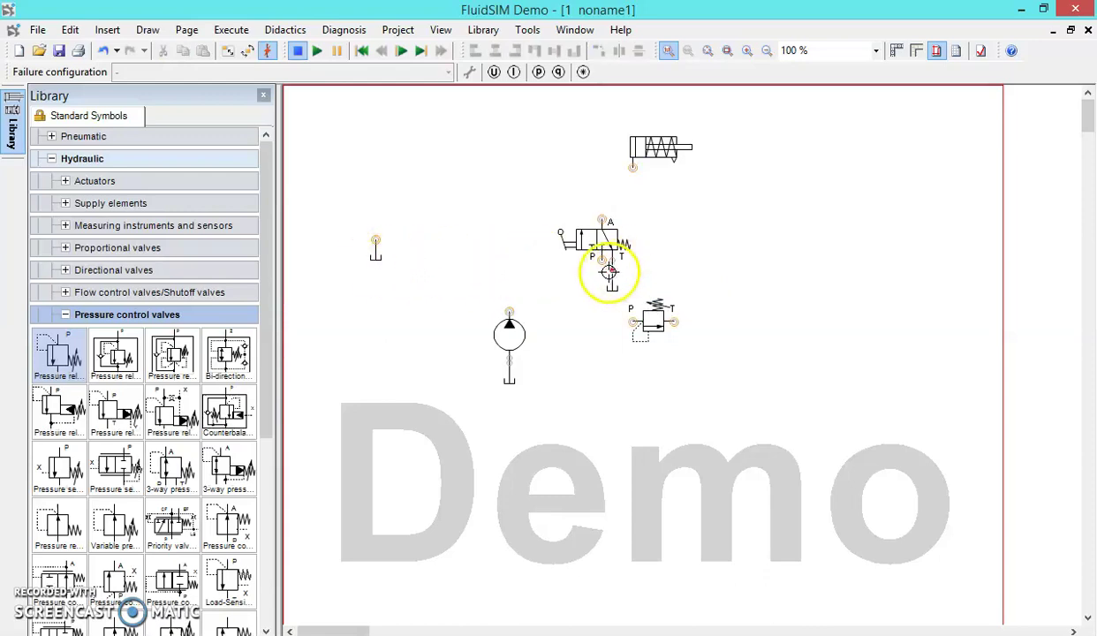
left_click(611, 272)
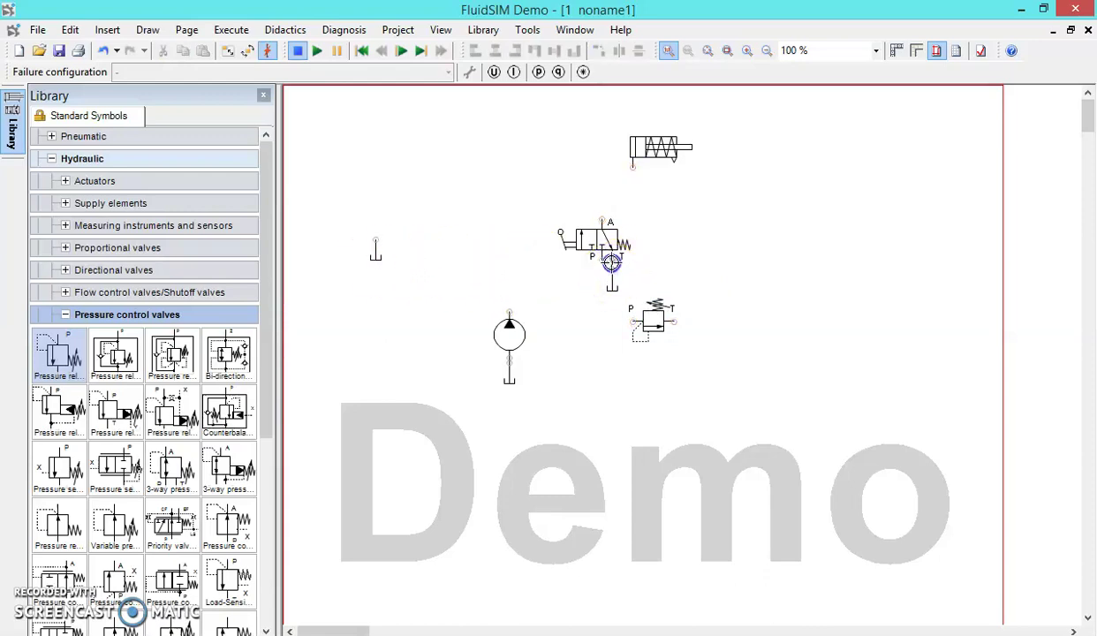
left_click(610, 268)
left_click(608, 289)
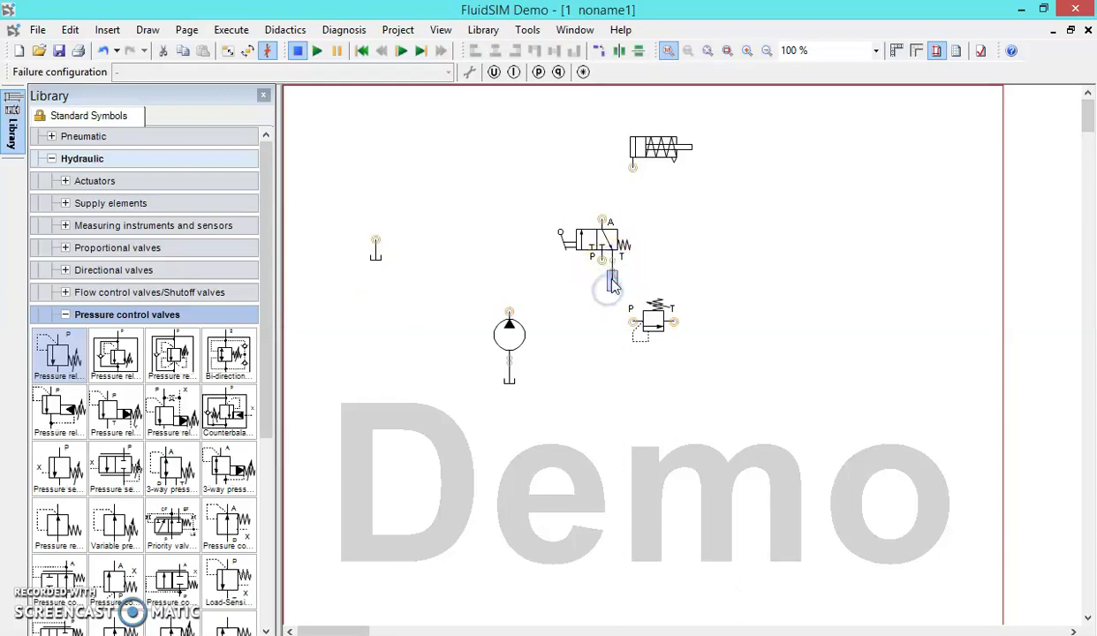
left_click(622, 274)
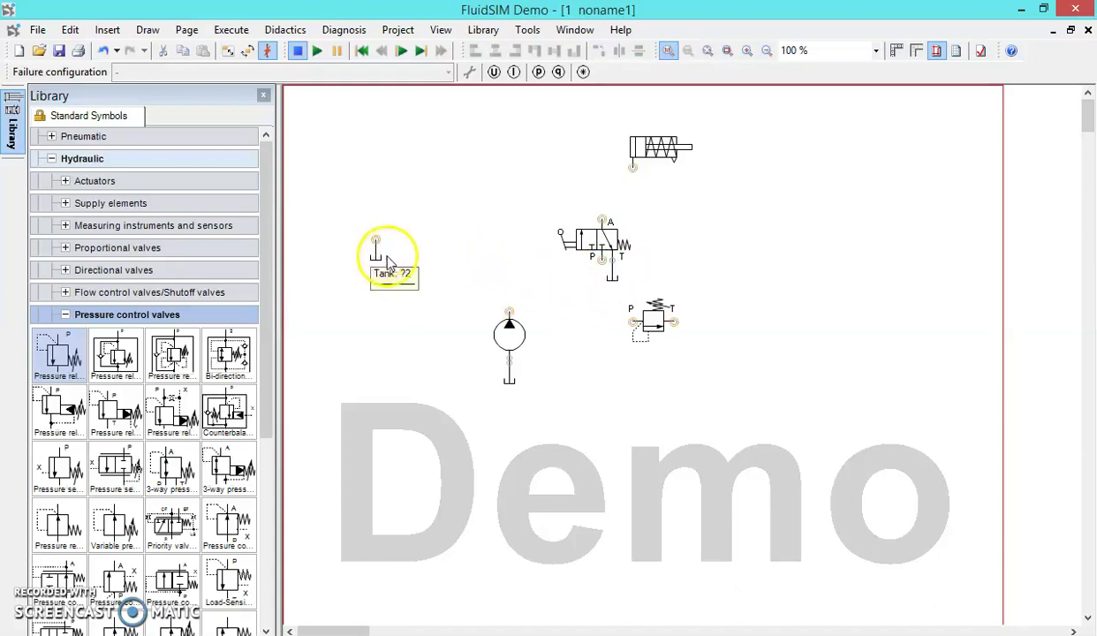
Step: Attach the remaining tank under the relief valve's T port
left_click(375, 255)
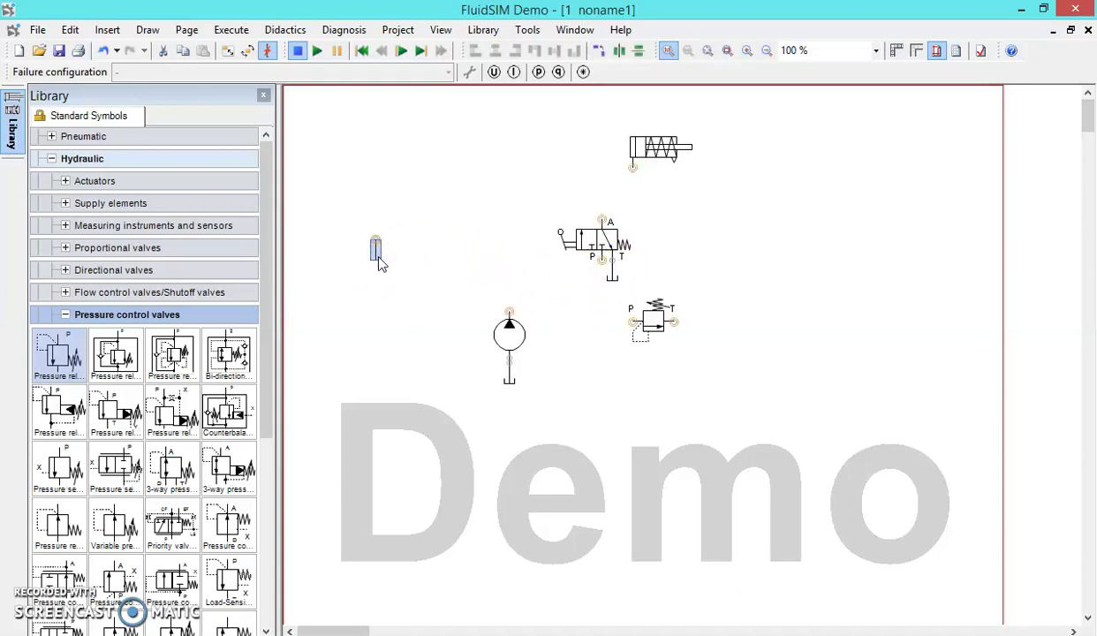
left_click_drag(378, 262, 676, 359)
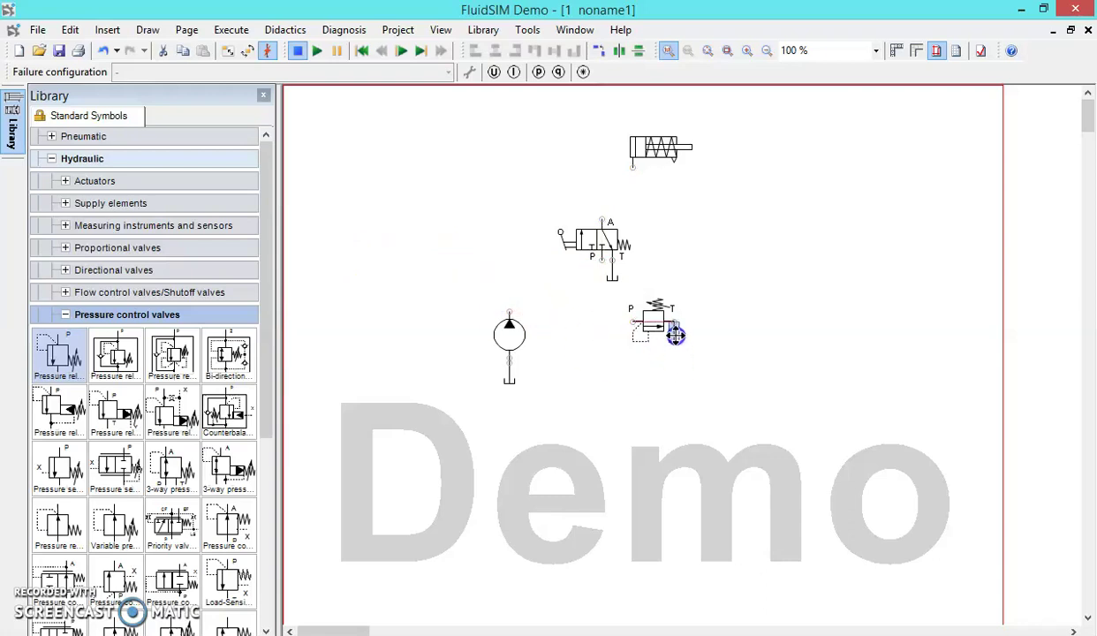
left_click(710, 328)
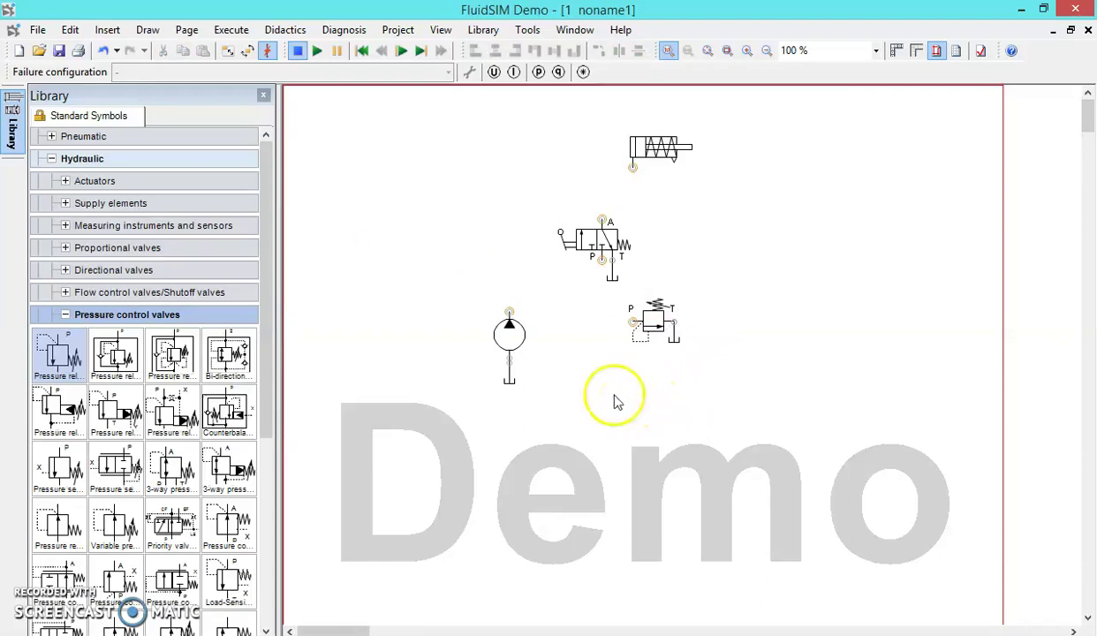
Step: Pipe the 3/2-way valve's A port up to the cylinder port
mouse_move(603, 217)
left_mouse_down()
mouse_move(606, 188)
mouse_move(627, 177)
mouse_move(621, 199)
mouse_move(605, 203)
left_mouse_up()
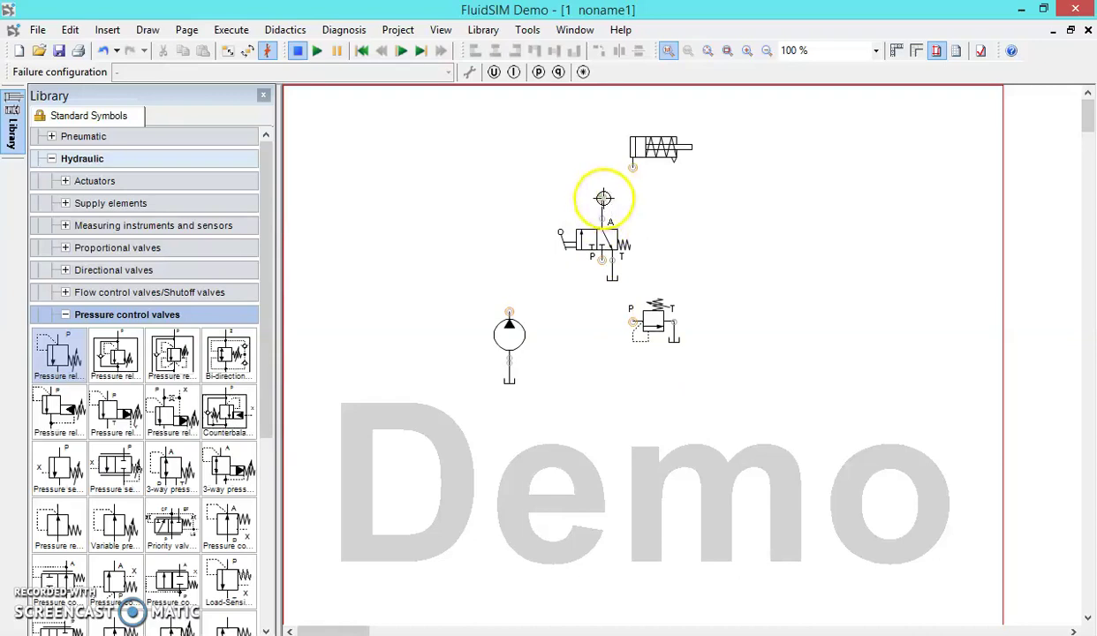
left_click_drag(633, 198, 634, 163)
left_click(632, 167)
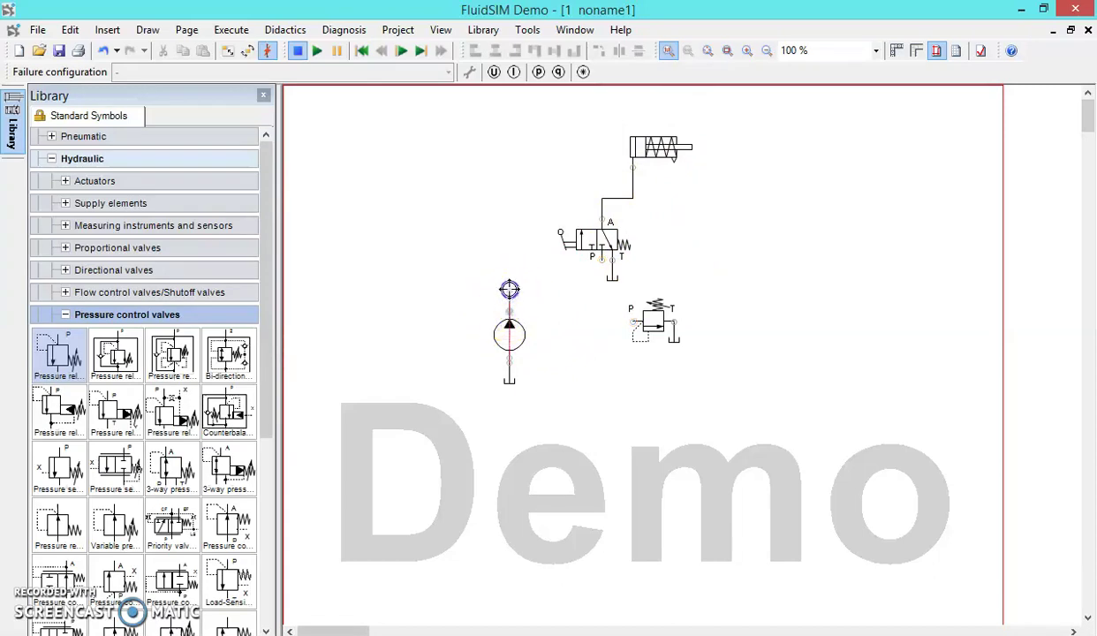
Step: Pipe the pump outlet to valve port P and tee the relief valve's P port into it
left_click_drag(509, 287, 554, 298)
left_click_drag(512, 291, 564, 291)
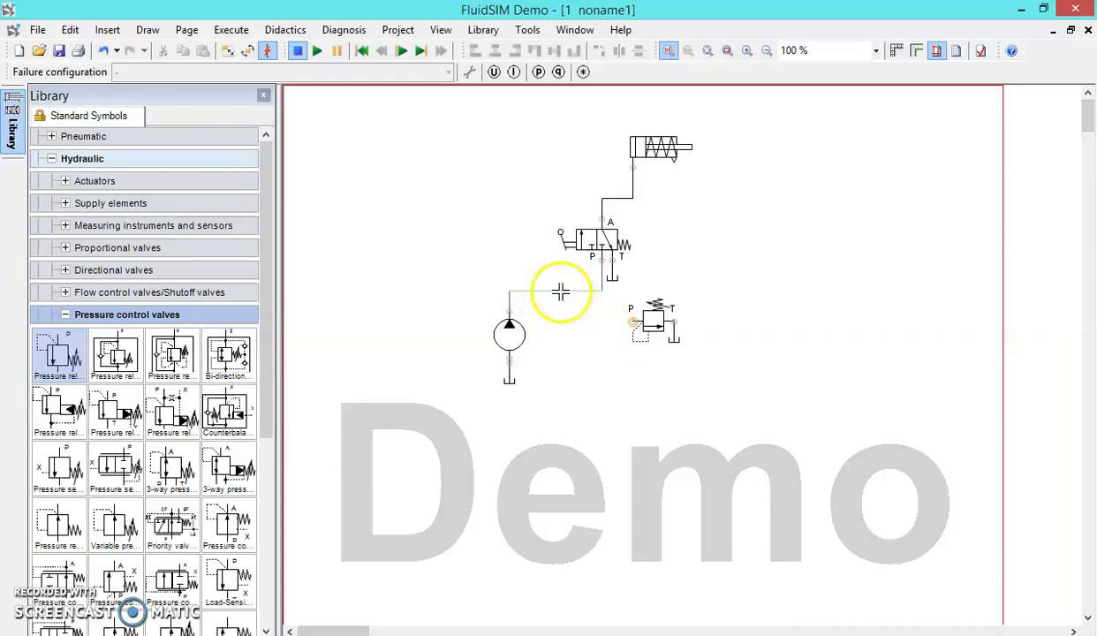
mouse_move(560, 291)
left_mouse_down()
mouse_move(565, 324)
mouse_move(556, 290)
left_mouse_up()
left_click(568, 331)
mouse_move(630, 322)
left_mouse_down()
mouse_move(562, 320)
mouse_move(559, 280)
left_mouse_up()
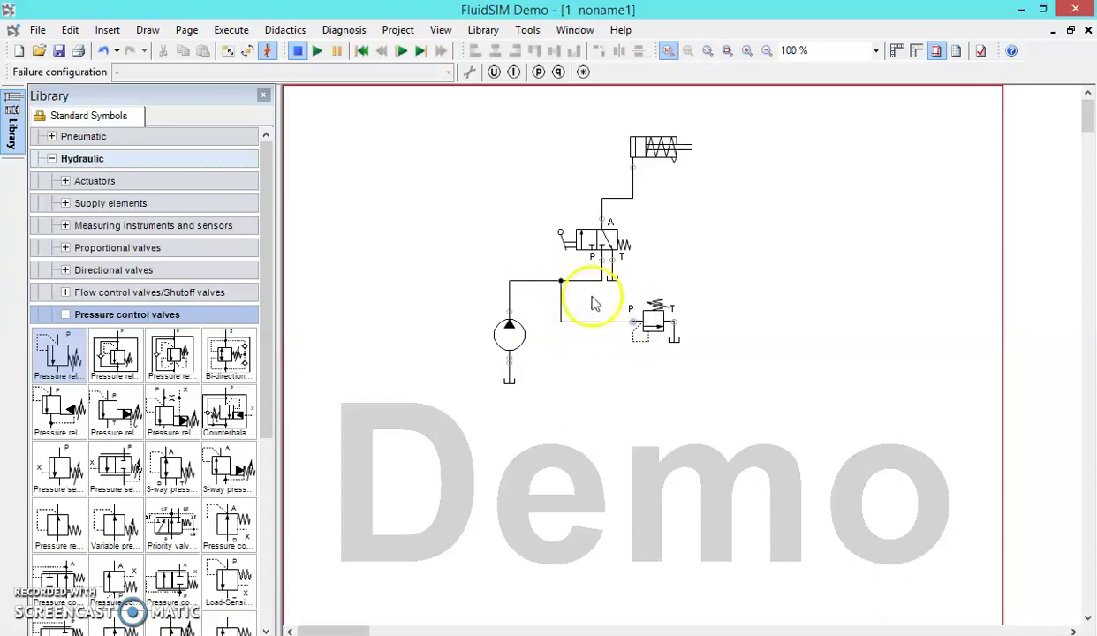
left_click(796, 272)
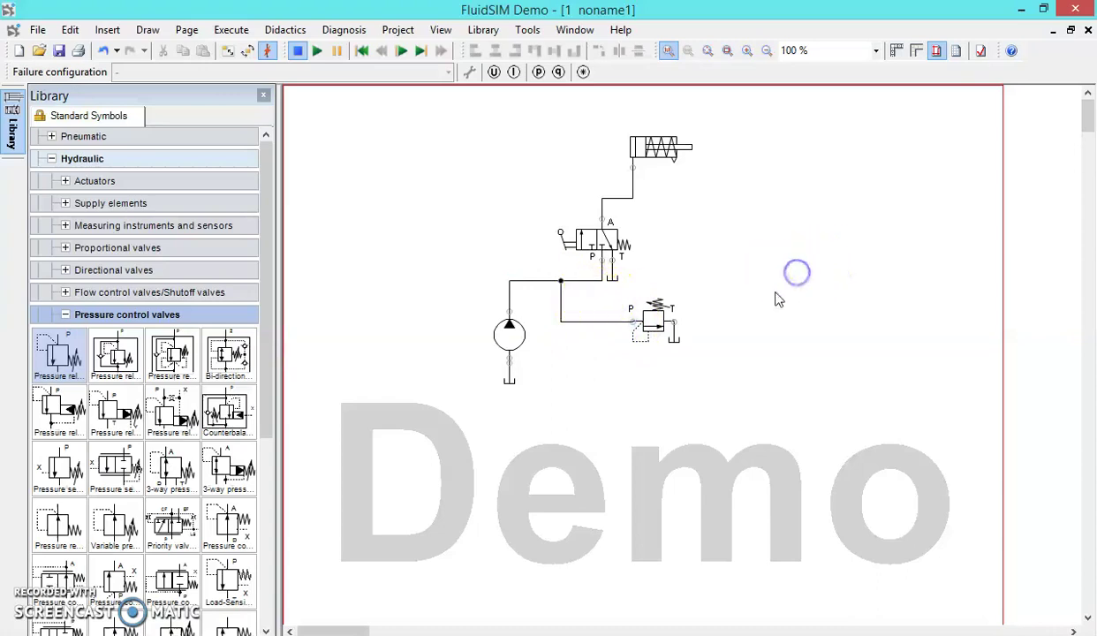
left_click(509, 362)
left_click(578, 365)
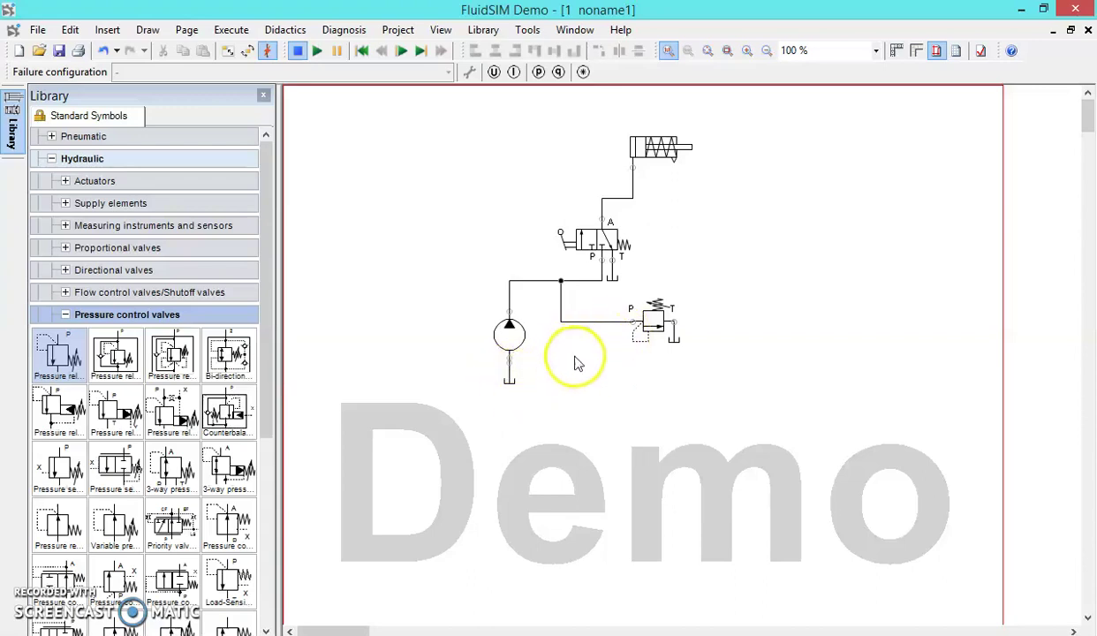
left_click(510, 371)
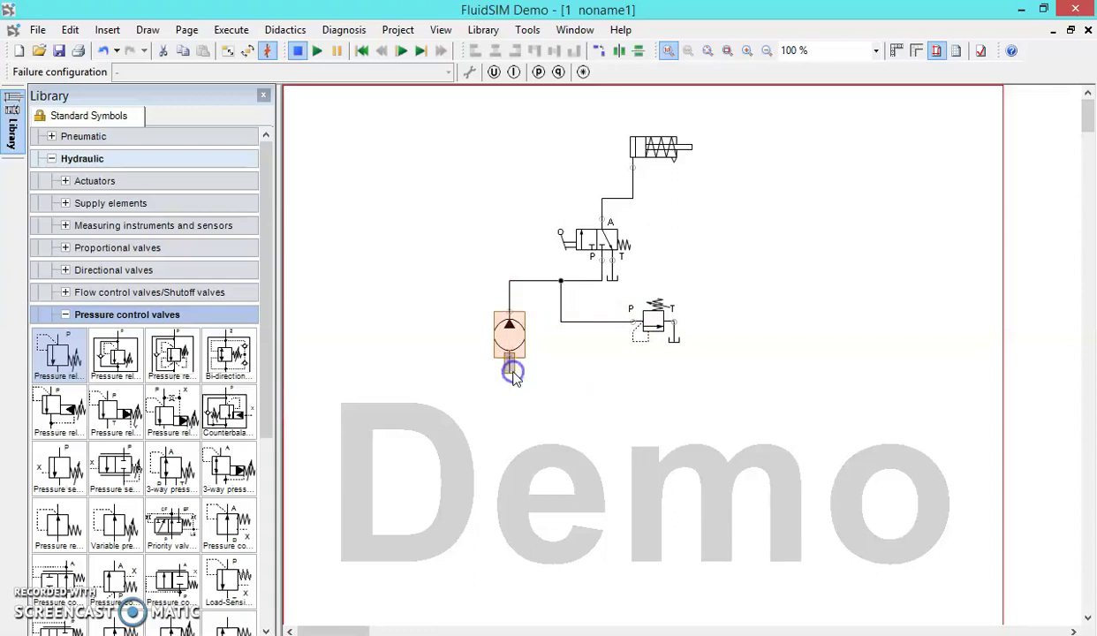
left_click_drag(511, 373, 510, 378)
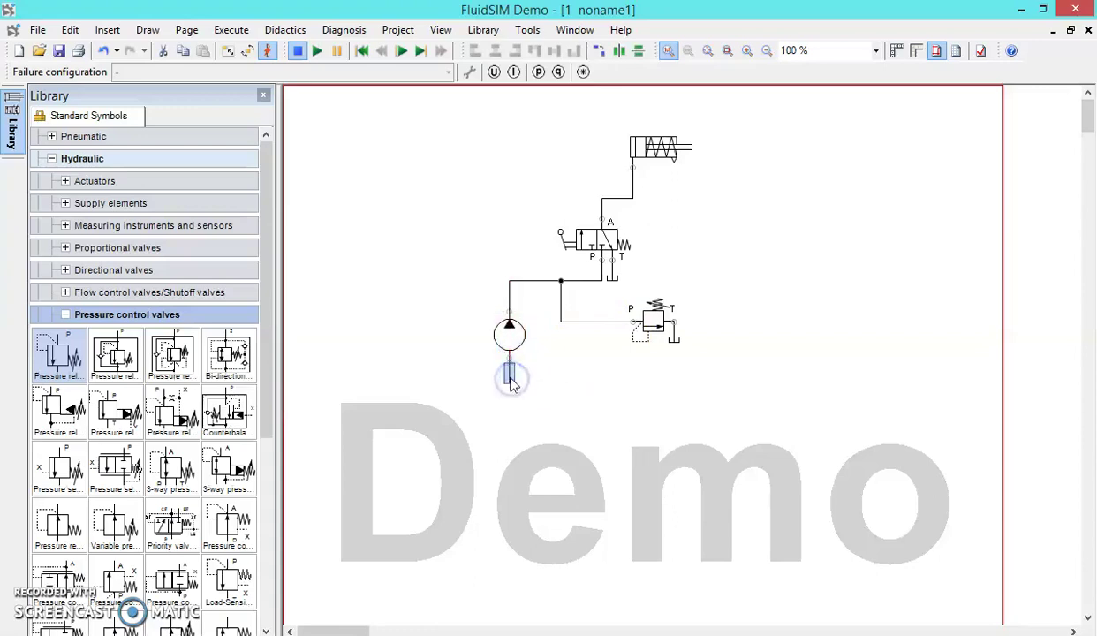
left_click_drag(596, 361, 510, 392)
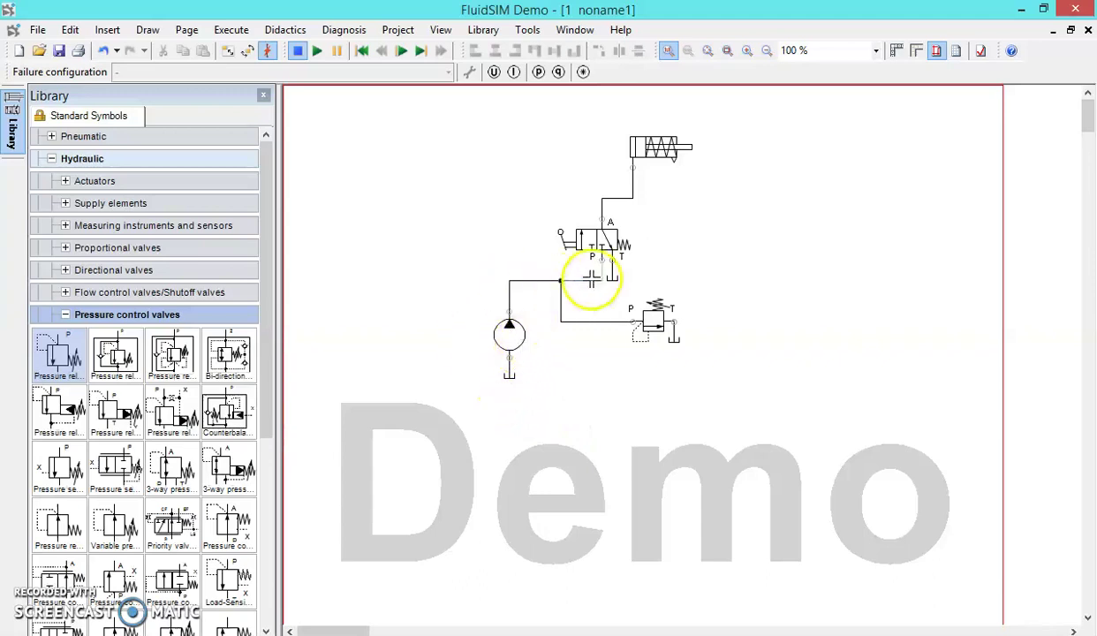
left_click(577, 240)
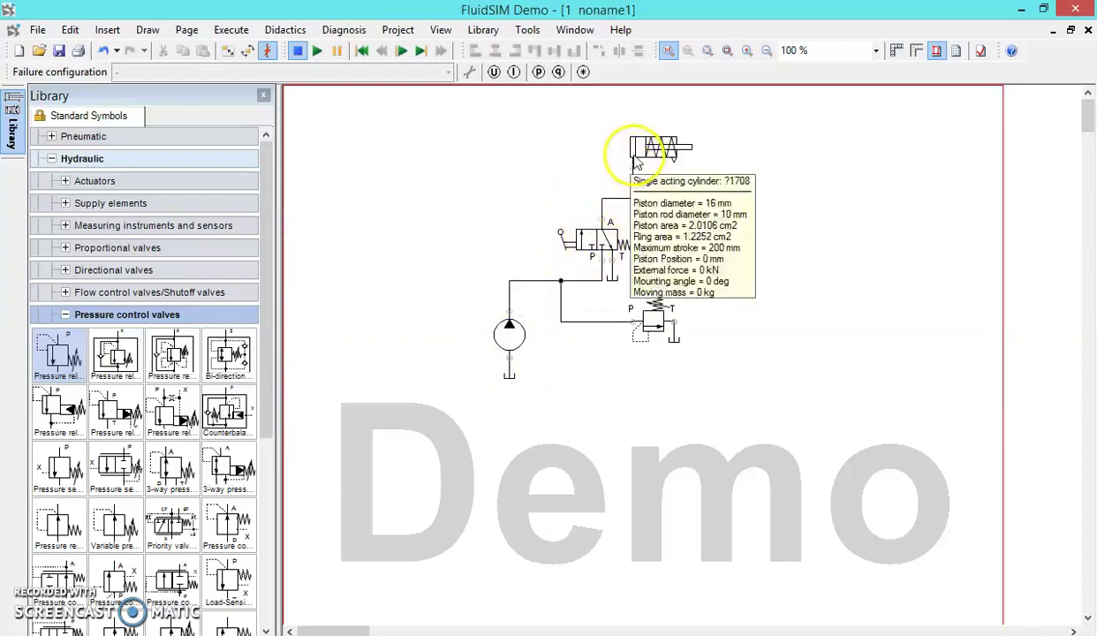
mouse_move(635, 161)
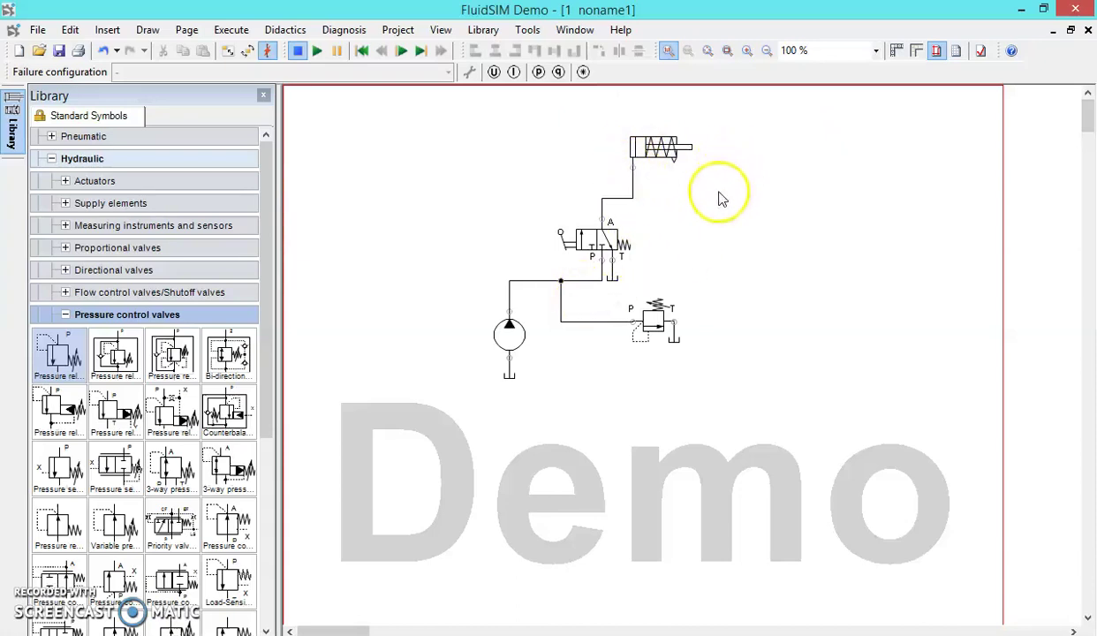
mouse_move(679, 157)
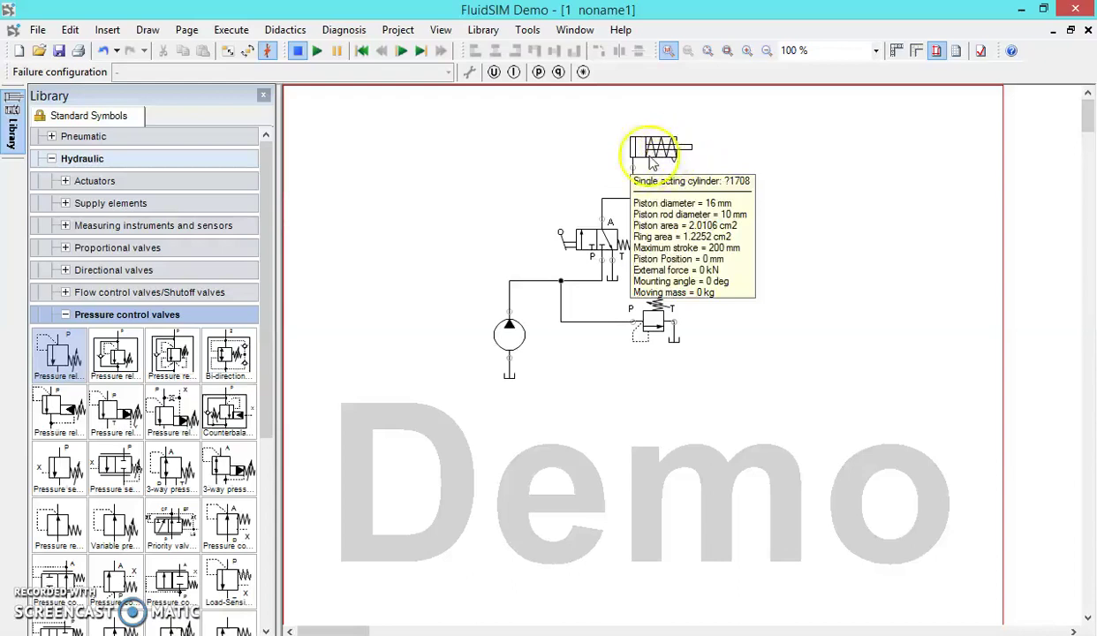
mouse_move(623, 264)
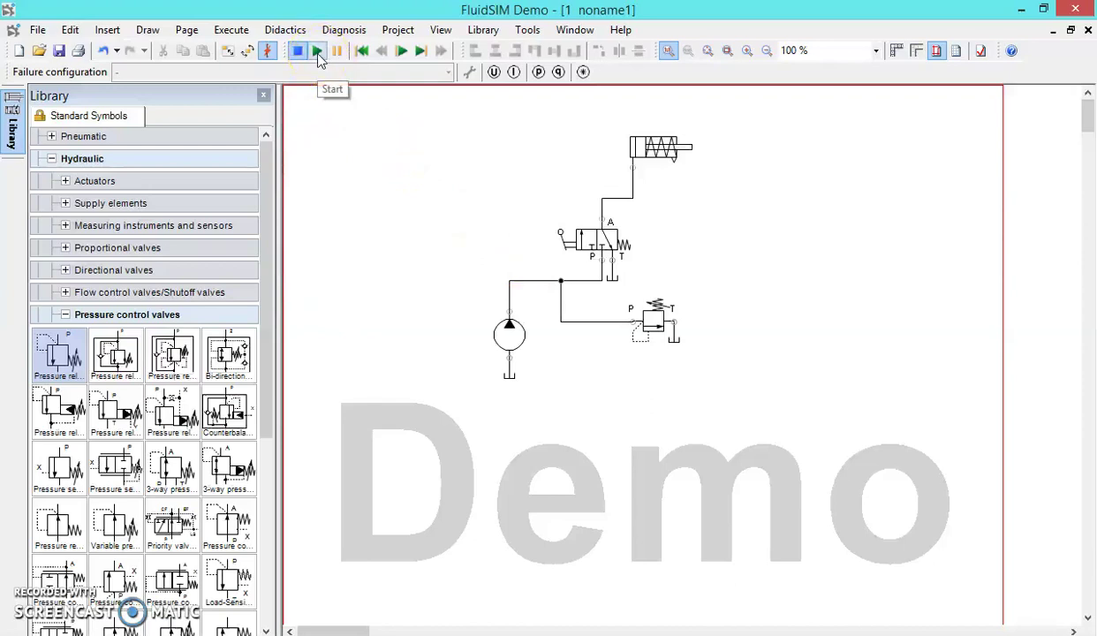
Step: Start the simulation and press the valve's push button to extend the cylinder
left_click(321, 53)
left_click(320, 52)
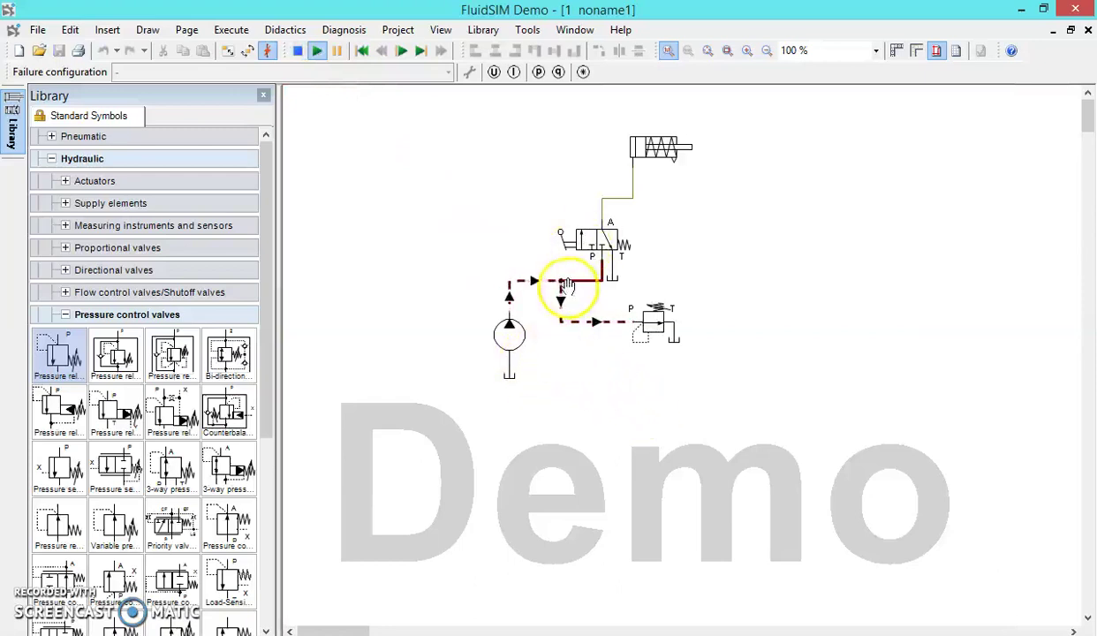
left_click(565, 236)
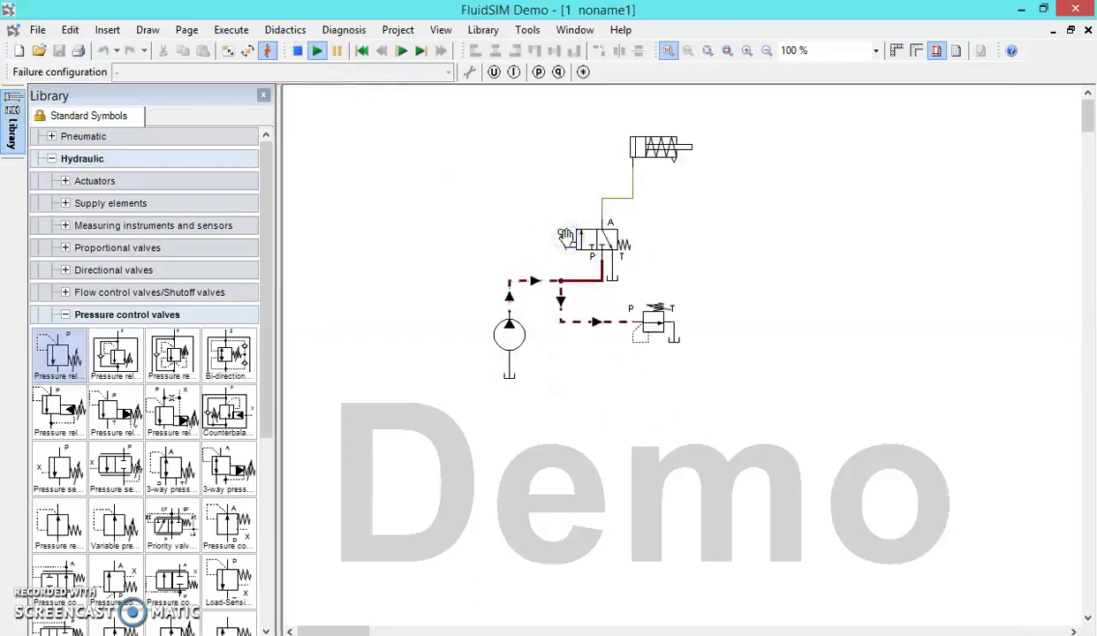
left_click(565, 236)
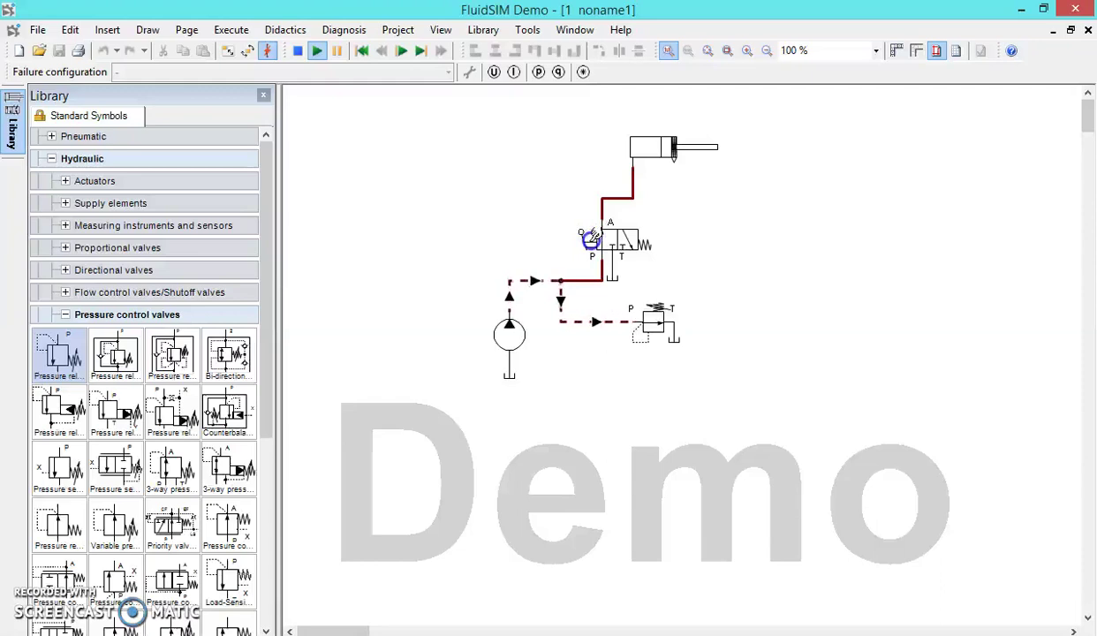
Step: Release the push button so the valve springs back and the cylinder retracts
left_click(590, 239)
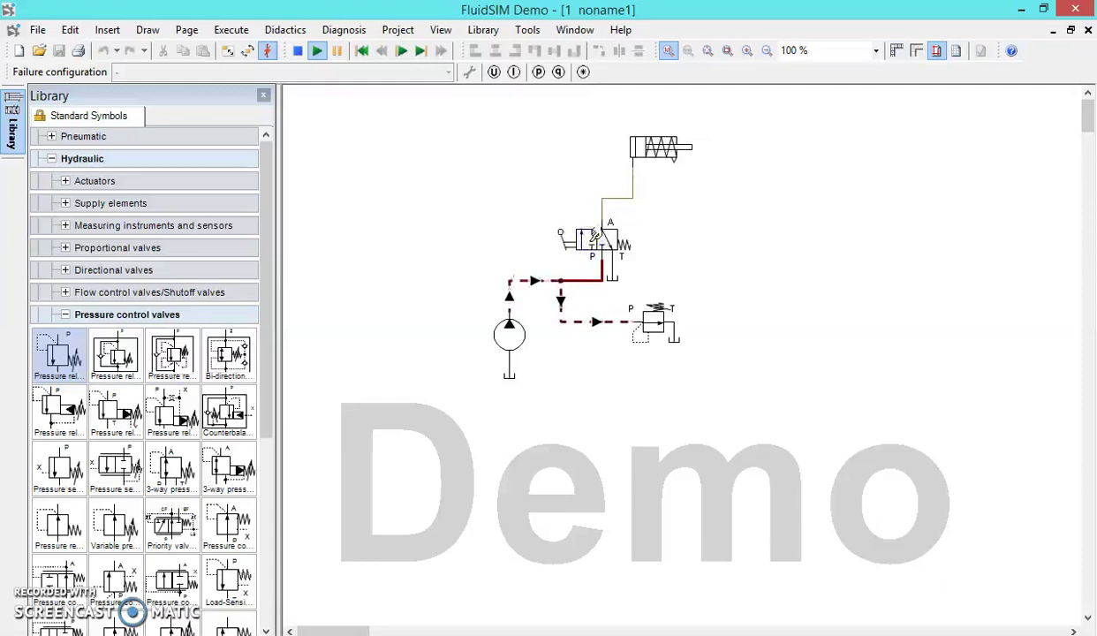
left_click(739, 253)
left_click(715, 366)
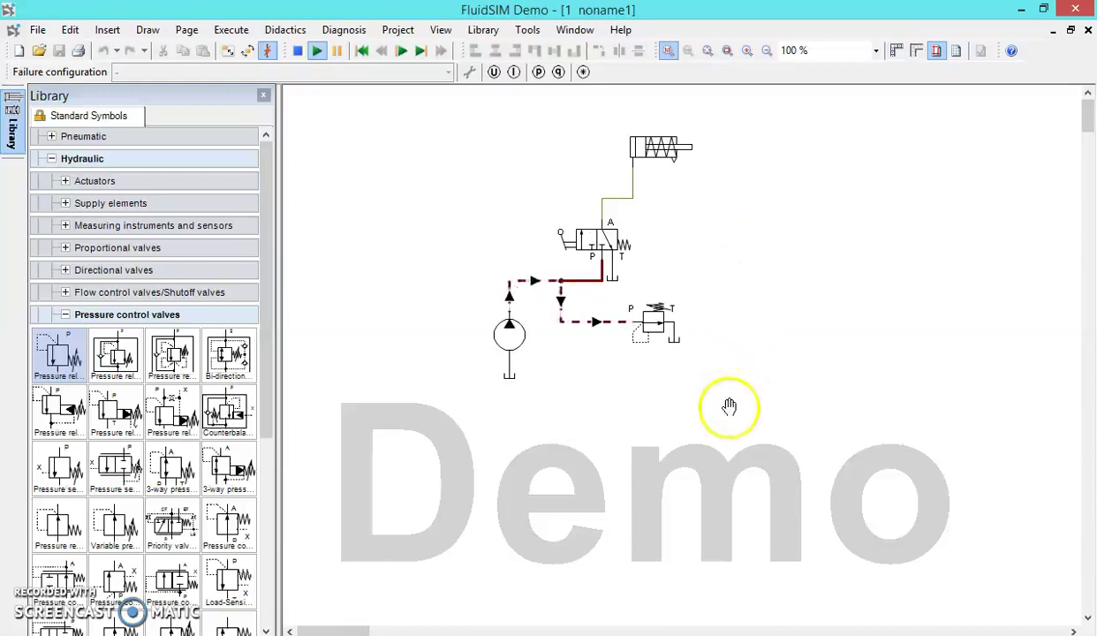